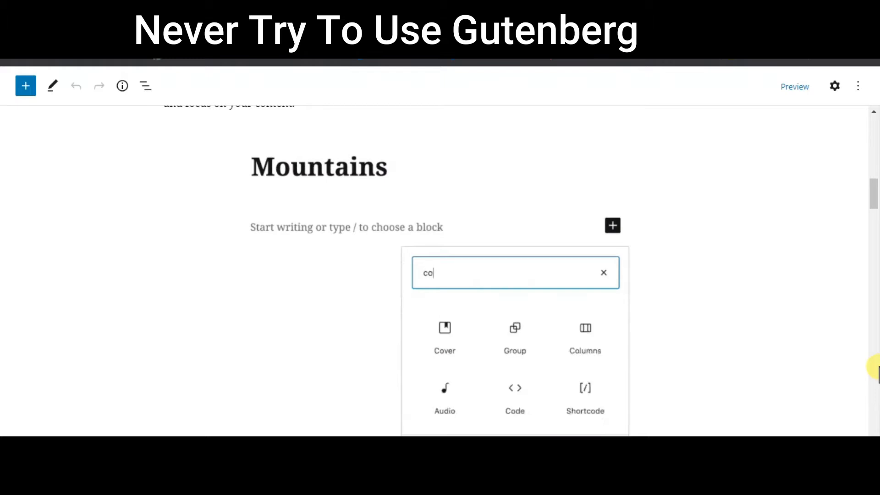
Step: Add a Cover block with a mountain image under the Mountains heading and enter the text "Wandering" on it
click(436, 340)
drag(876, 369, 405, 266)
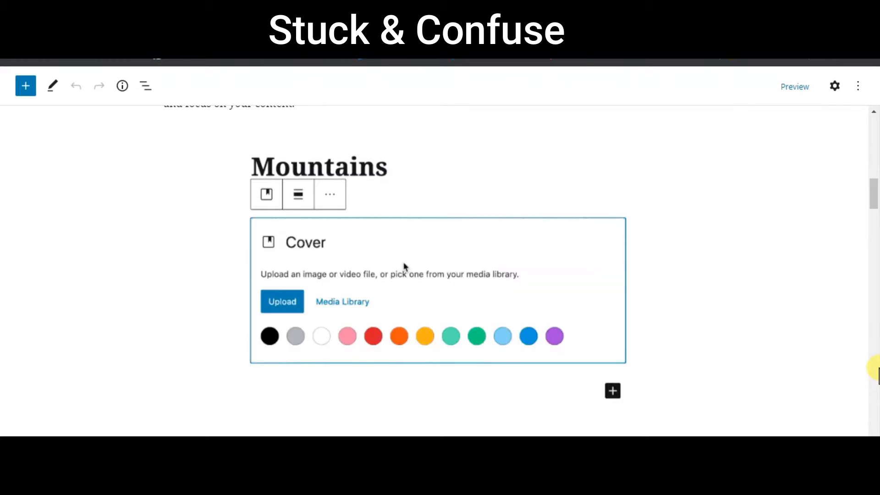
text(W)
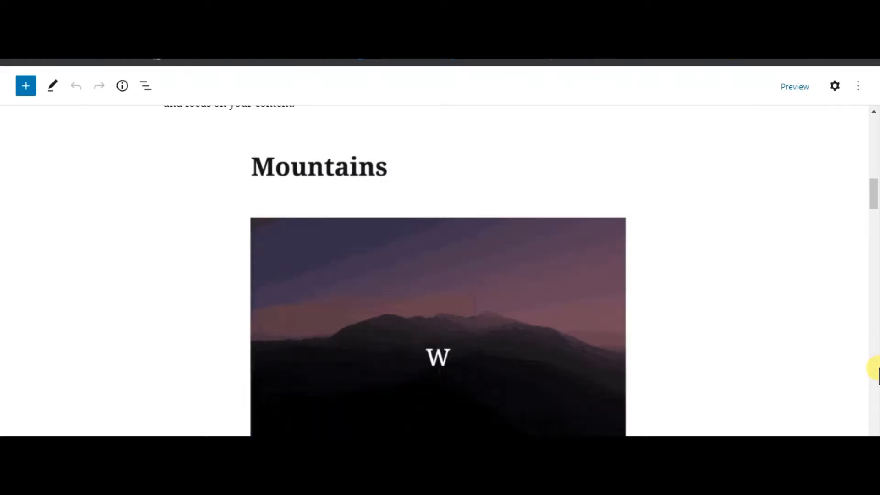
text(andering)
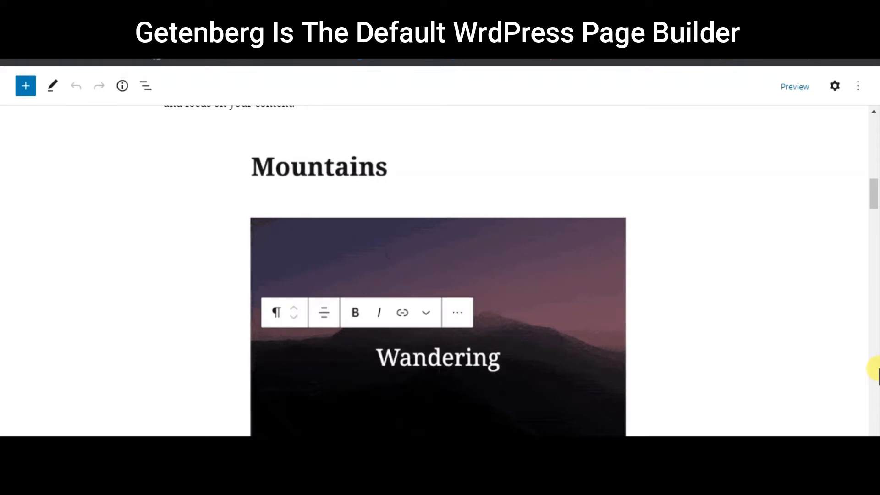
Step: Move the mountaineering quote block up above the two side-by-side sunset images
scroll(878, 369, down, 7)
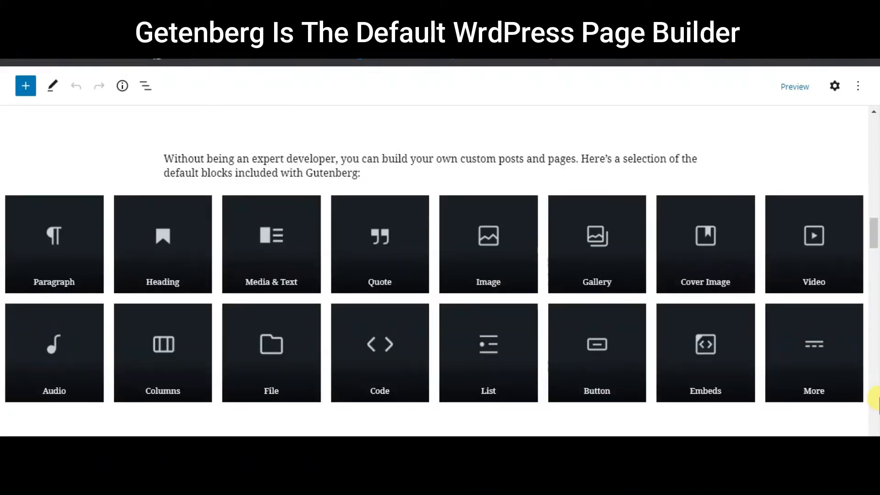
scroll(848, 405, down, 12)
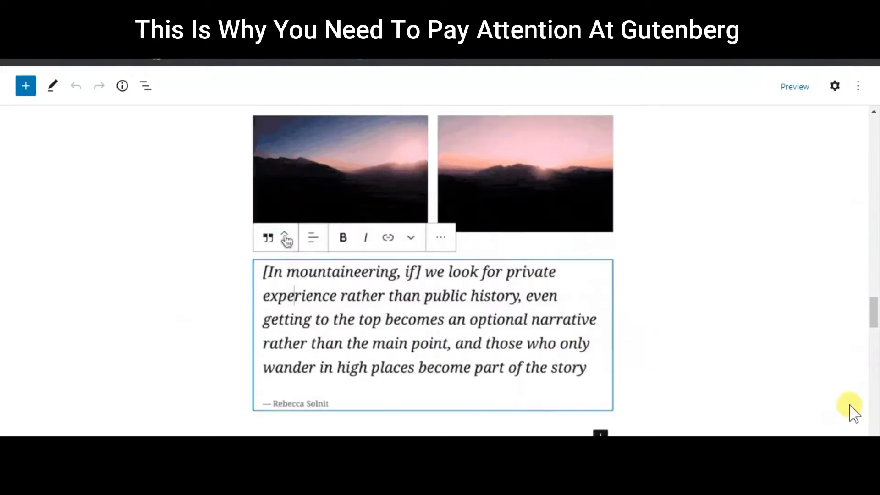
scroll(286, 237, up, 1)
click(285, 298)
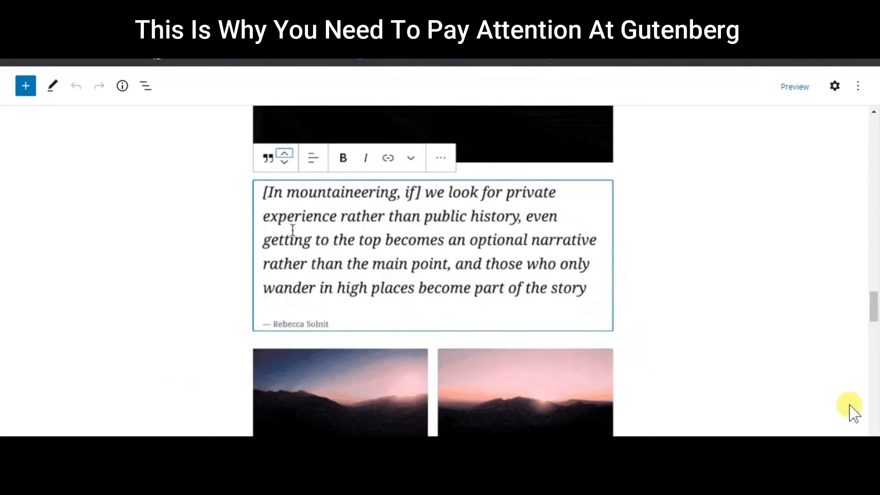
click(284, 161)
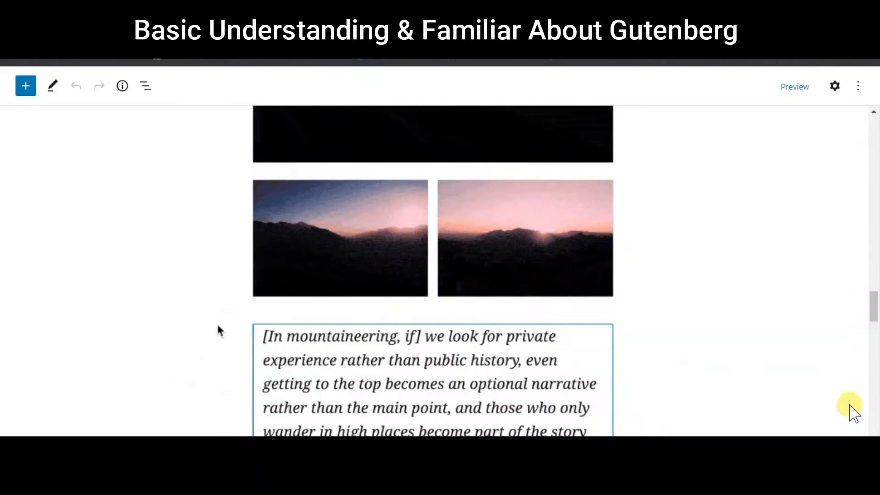
click(294, 359)
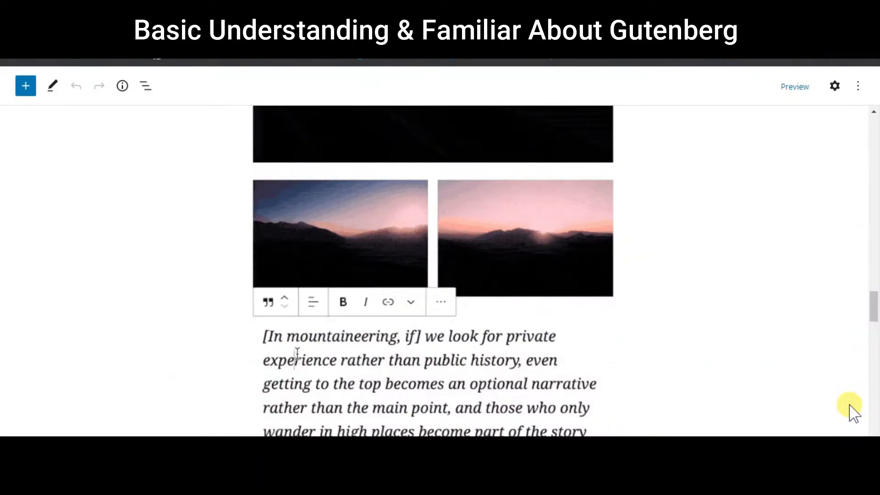
click(286, 298)
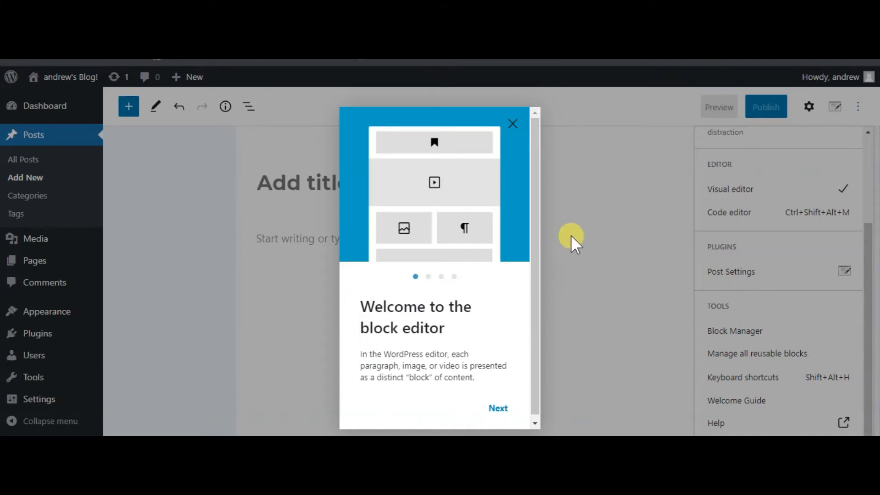
Step: Close the block editor's welcome guide and browse the available blocks for the empty post
click(512, 124)
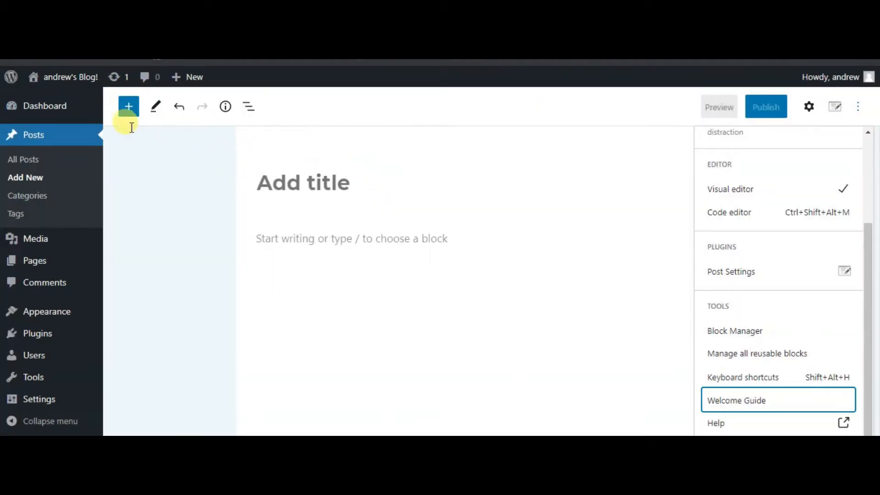
click(451, 234)
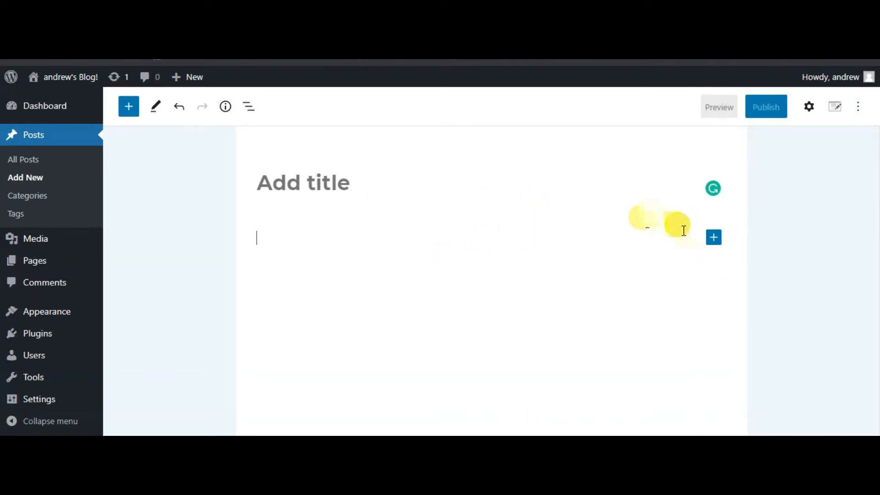
click(127, 108)
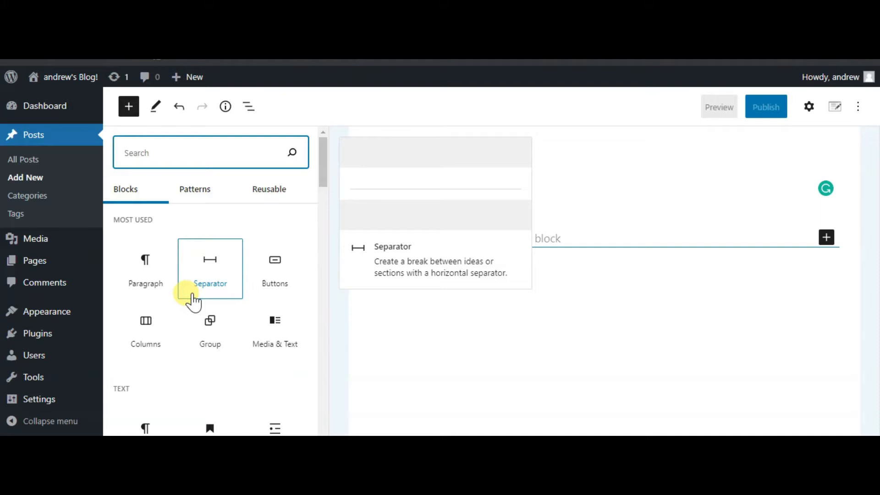
scroll(145, 260, down, 4)
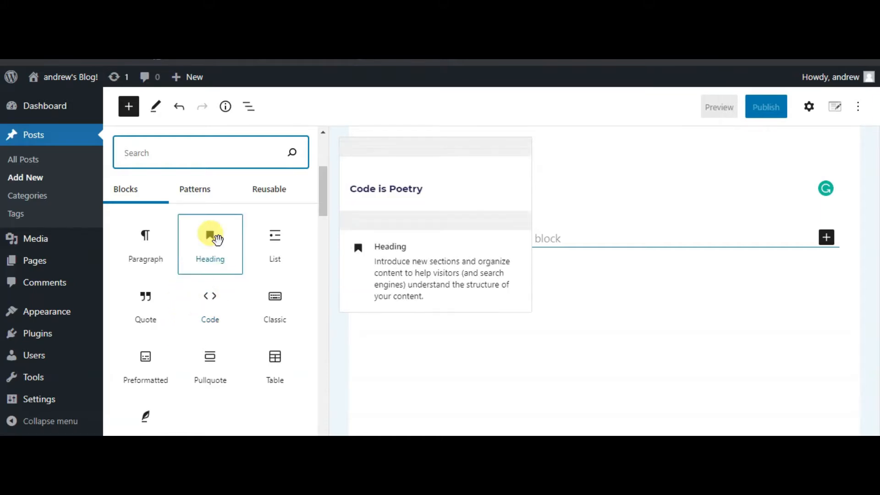
Step: Search the block library for "/butt" and insert a Buttons block into the post
text(/)
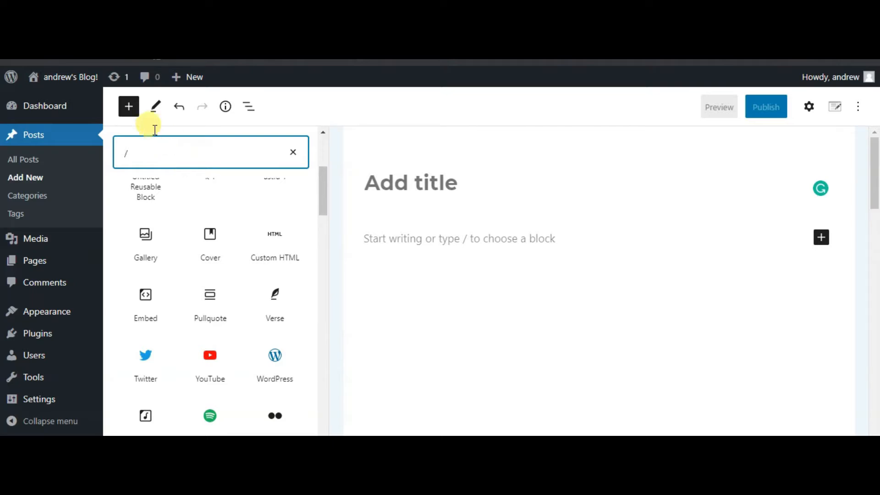
scroll(166, 150, up, 4)
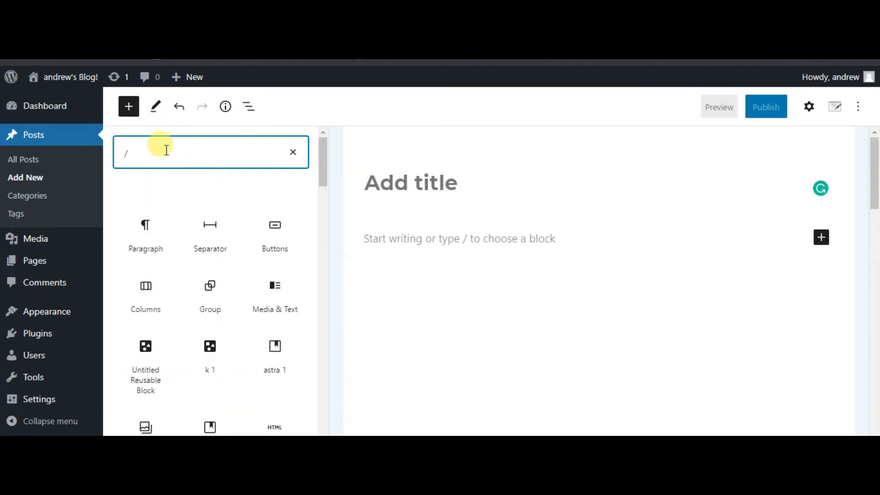
text(butt)
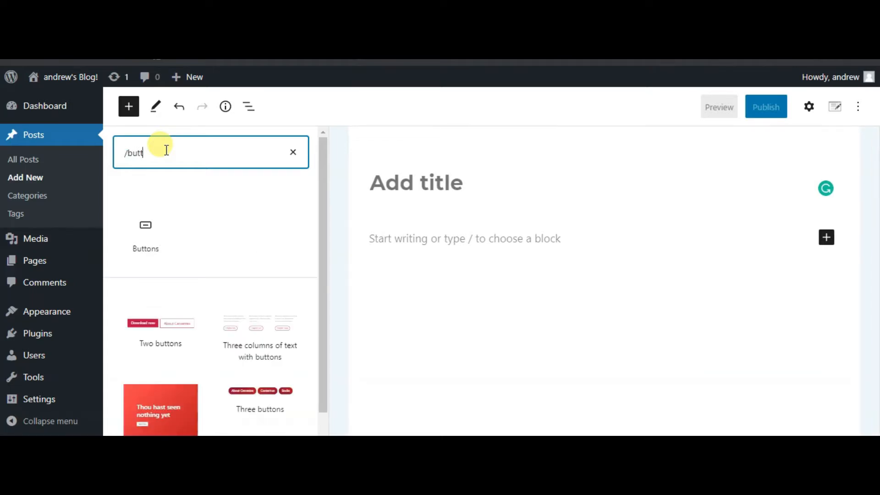
mouse_move(144, 239)
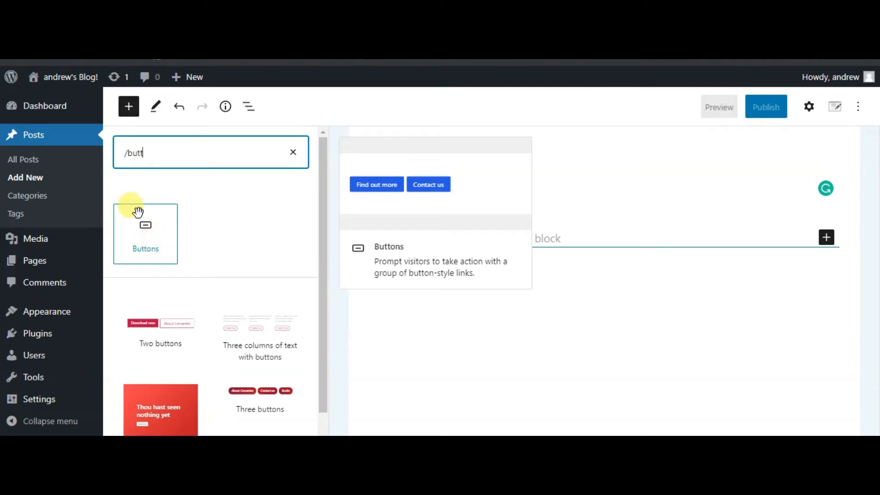
click(153, 235)
Step: Label the new button "click here"
text(click h)
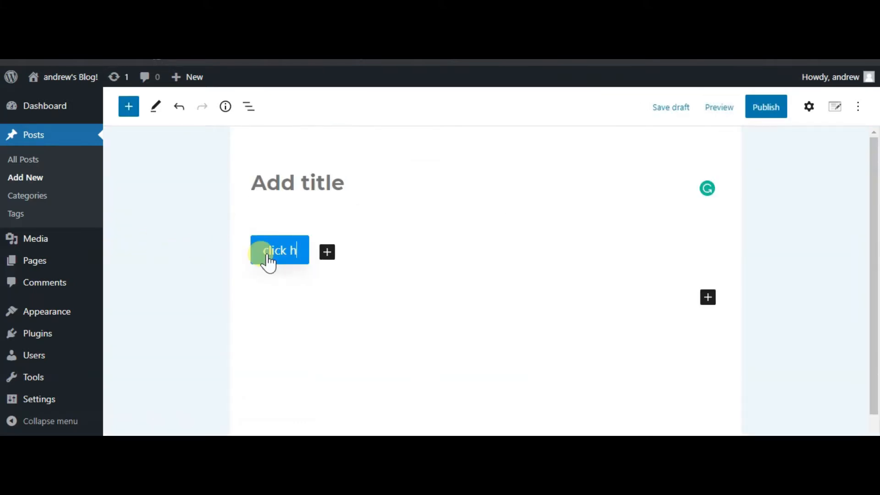
text(a)
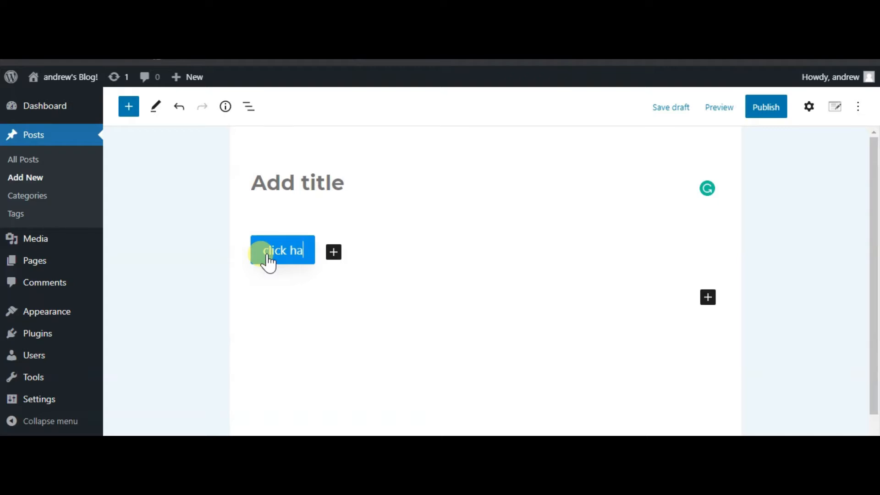
key(BackSpace)
text(ere)
Step: Title the post "This is a page" and publish it
click(315, 180)
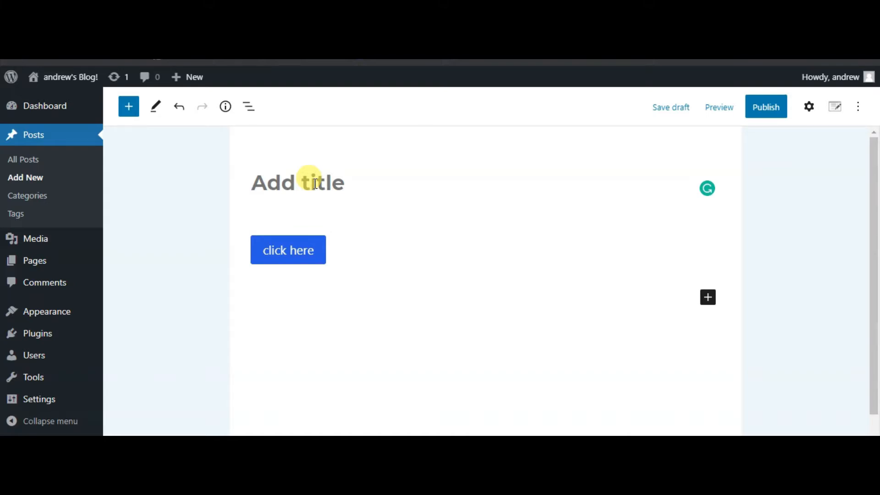
text(Thi)
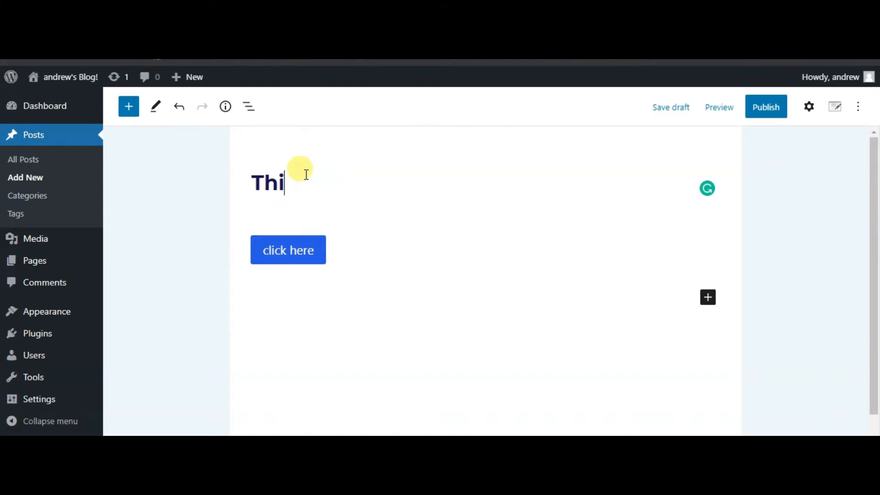
text(s is a page)
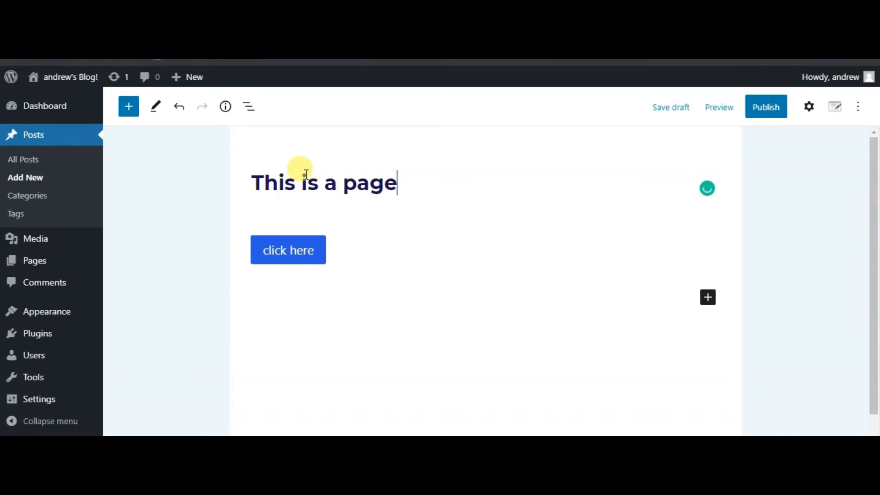
click(759, 117)
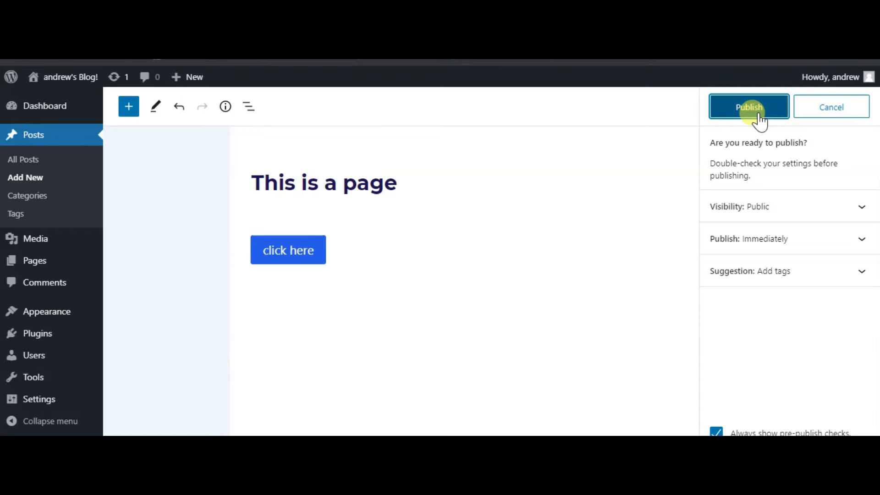
click(759, 115)
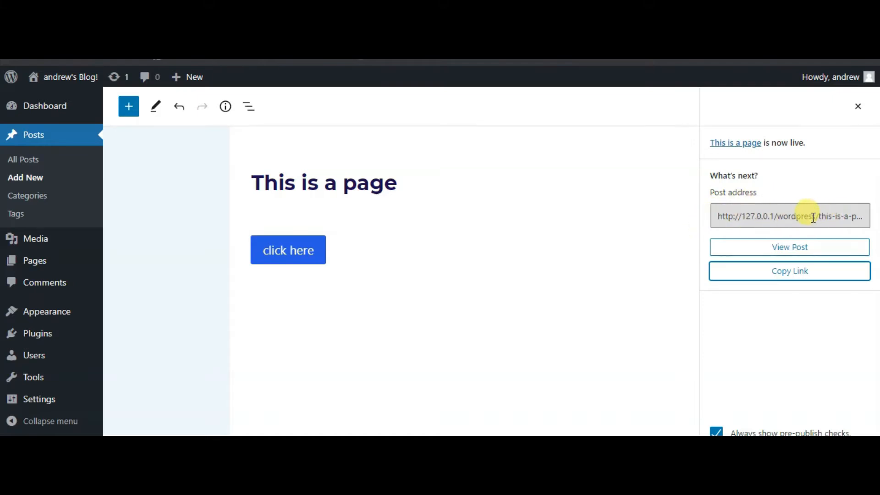
Step: Copy the published post's link and open that address in the browser to view the live post
click(794, 274)
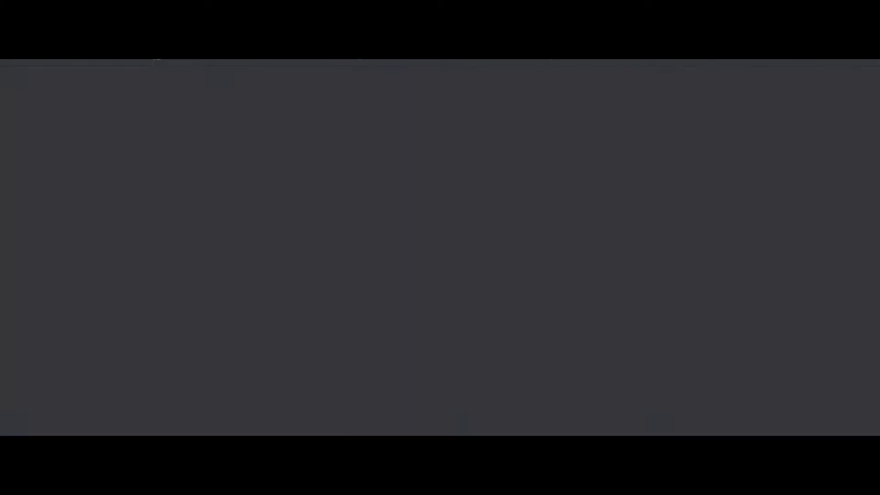
key(ctrl+v)
key(Return)
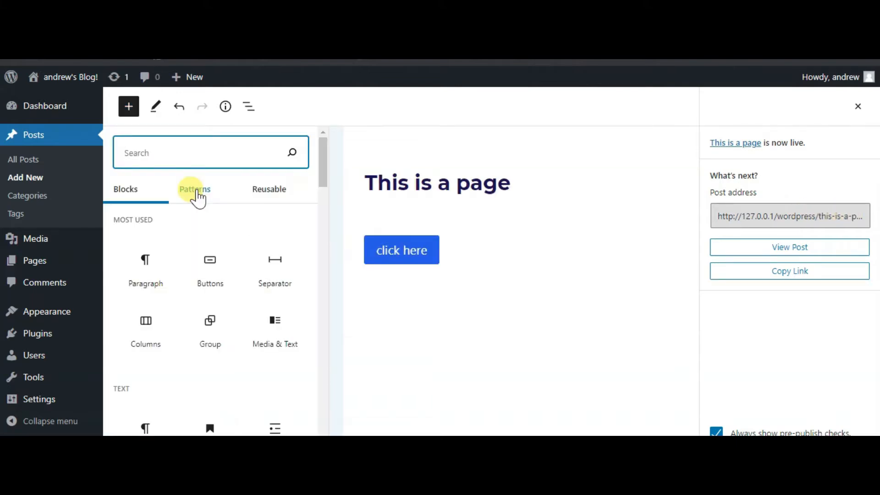
Step: Insert the "Two buttons" pattern and, from the Columns category, the "Two columns of text with images" pattern into the post
click(186, 197)
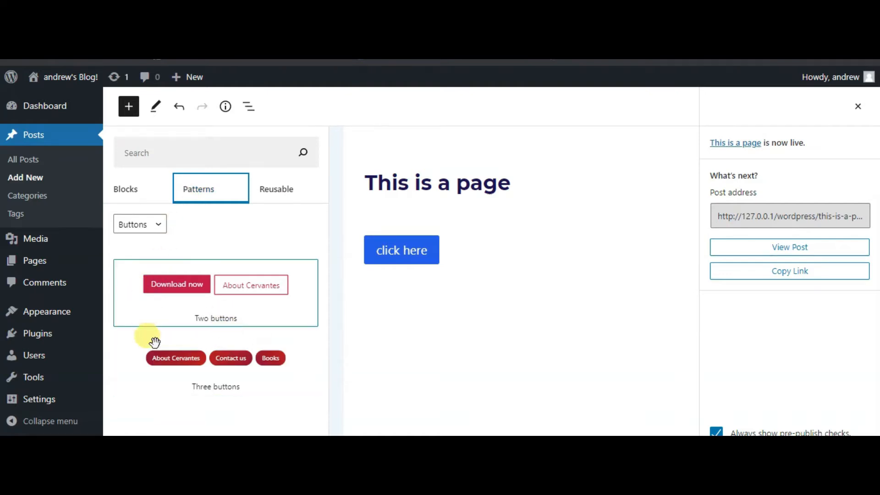
click(196, 345)
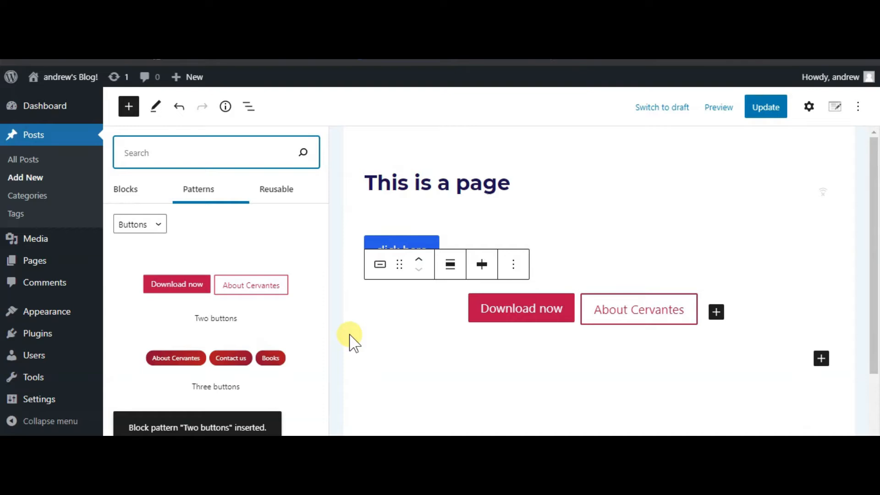
click(155, 226)
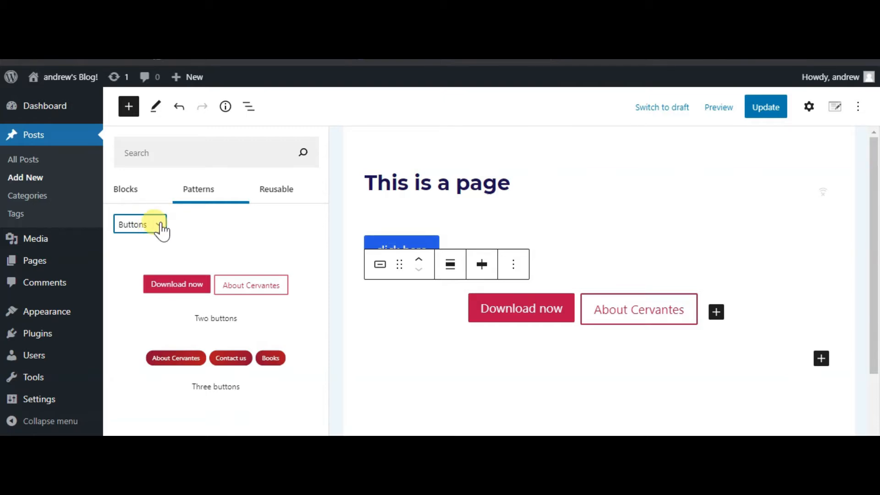
click(160, 230)
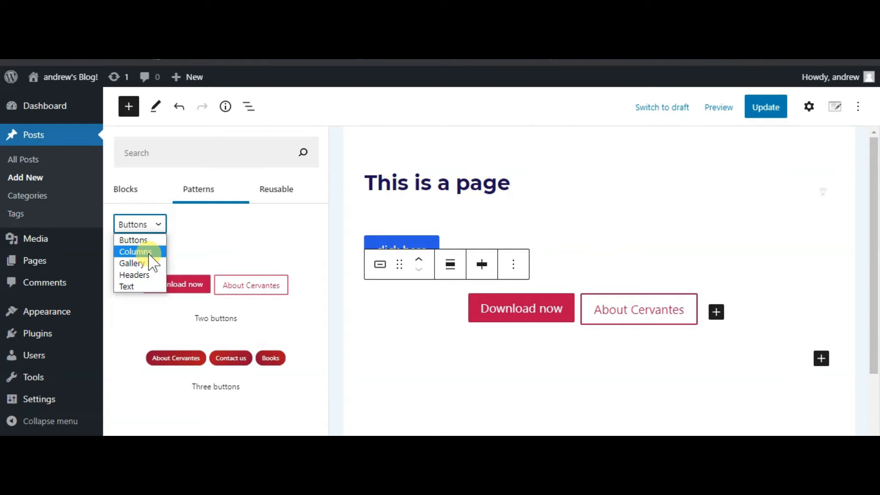
click(136, 252)
scroll(250, 305, down, 4)
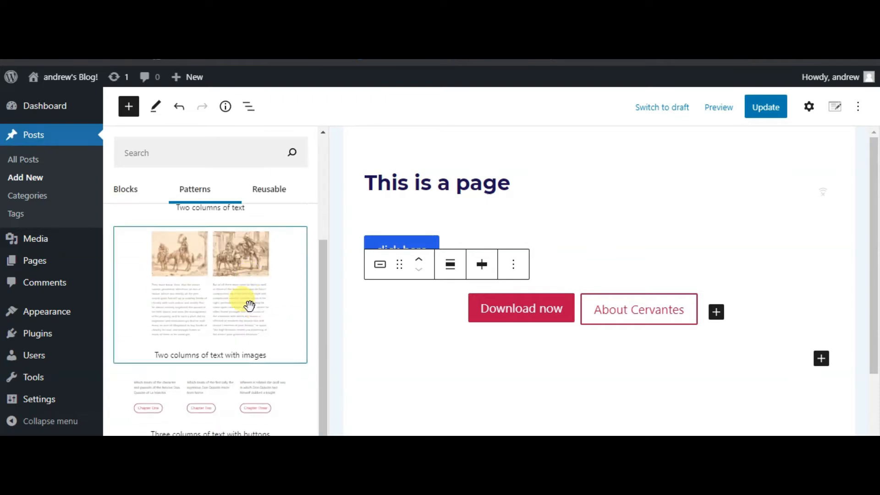
click(224, 311)
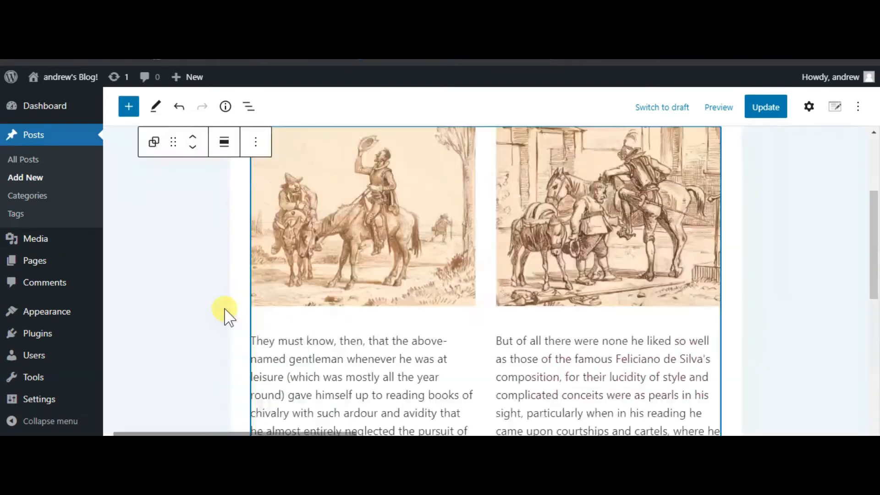
Step: Browse the block patterns in the Columns category
click(129, 108)
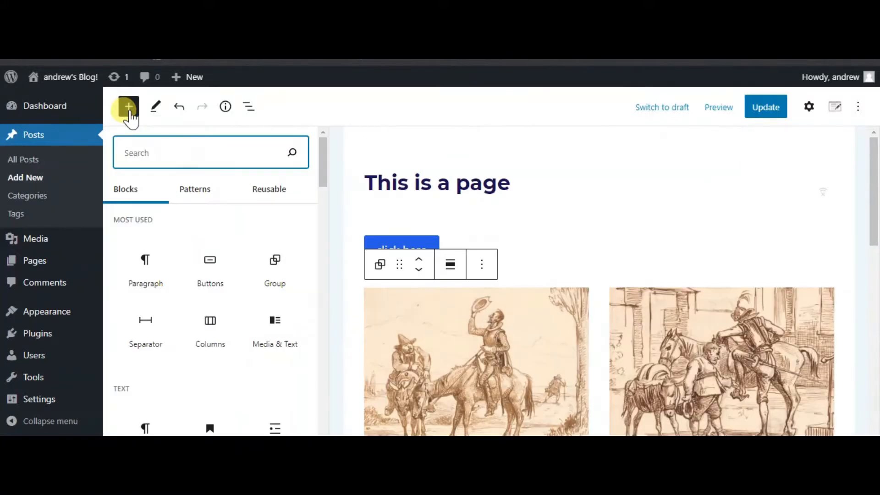
click(201, 191)
click(156, 225)
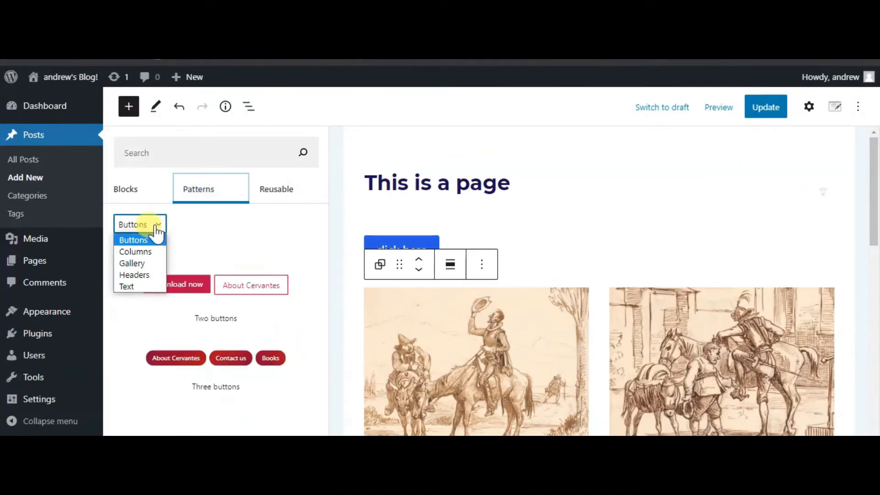
click(156, 252)
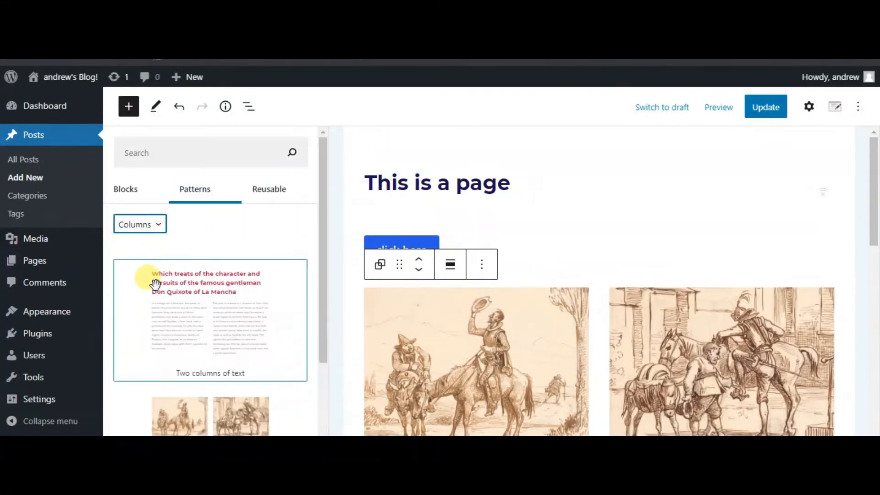
scroll(180, 318, down, 4)
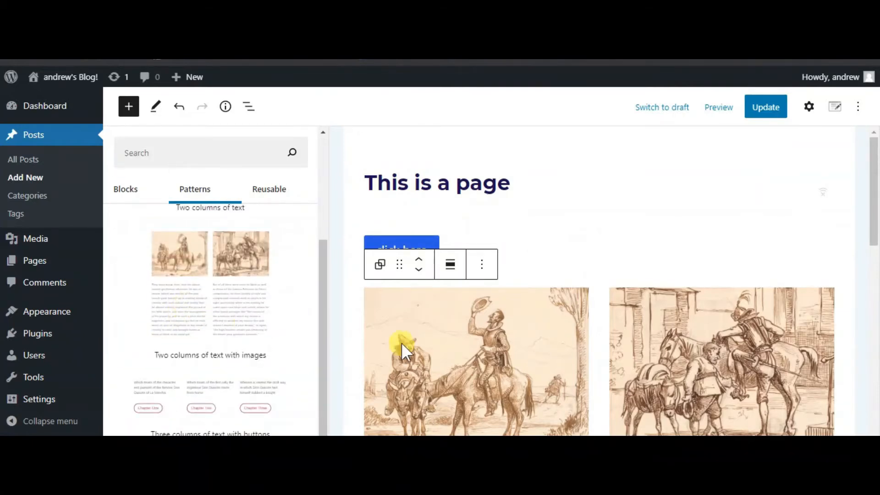
Step: Add the text "the is a text" at the start of the paragraph under the first column's image
scroll(400, 343, down, 5)
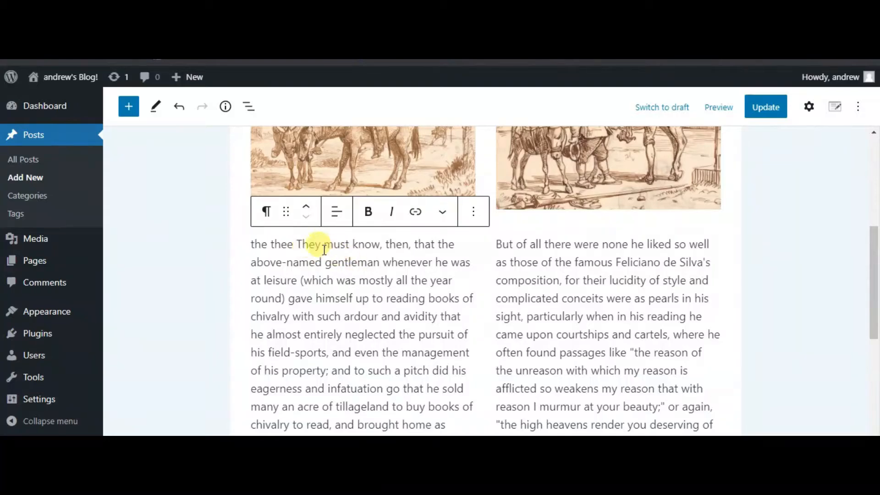
key(BackSpace)
key(BackSpace)
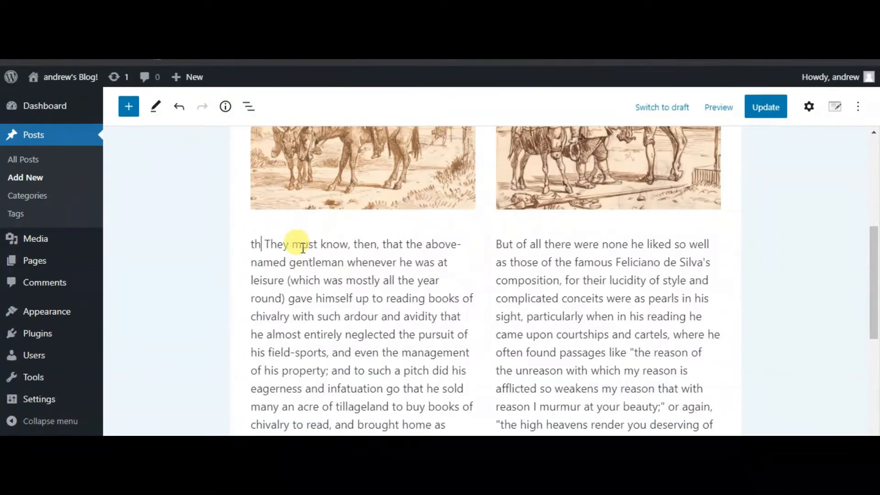
text(is a text)
Step: Select the first column's image and open its replacement options
scroll(380, 238, up, 3)
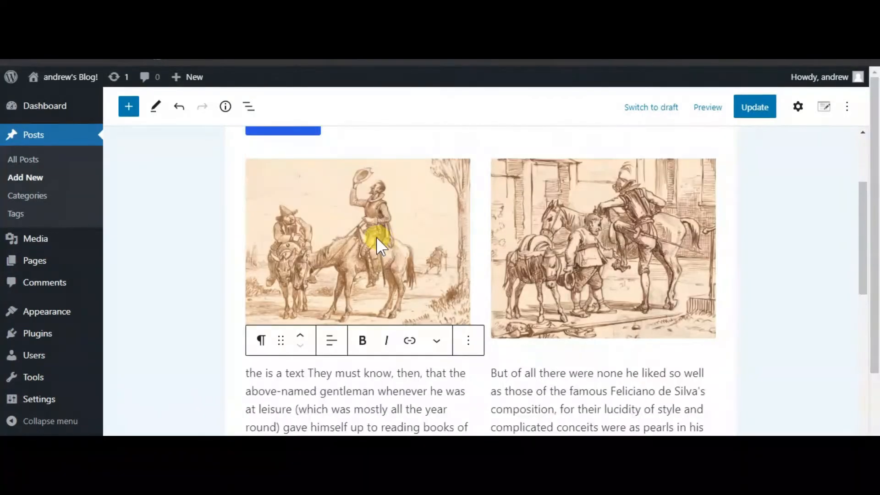
click(376, 238)
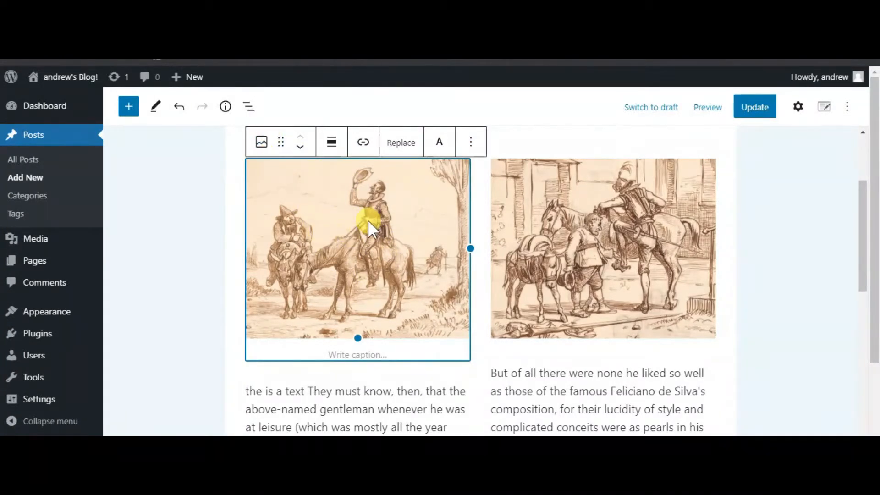
click(402, 143)
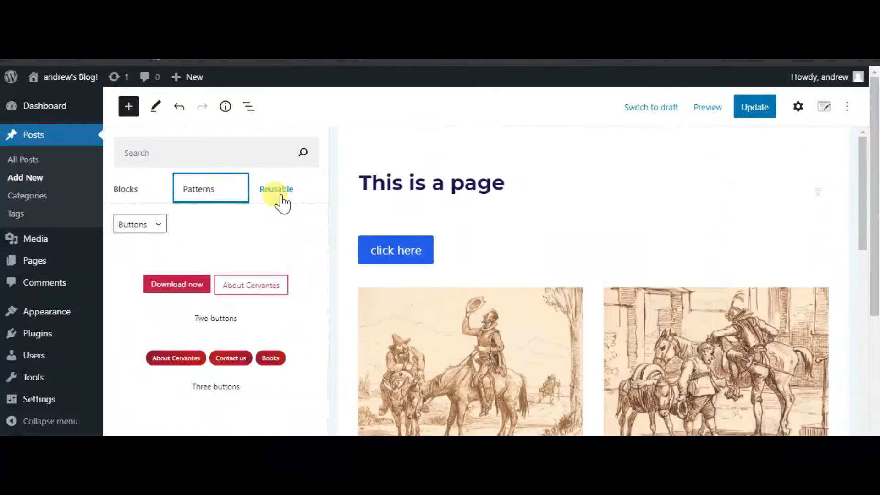
Step: Examine the saved reusable blocks available for insertion
click(280, 196)
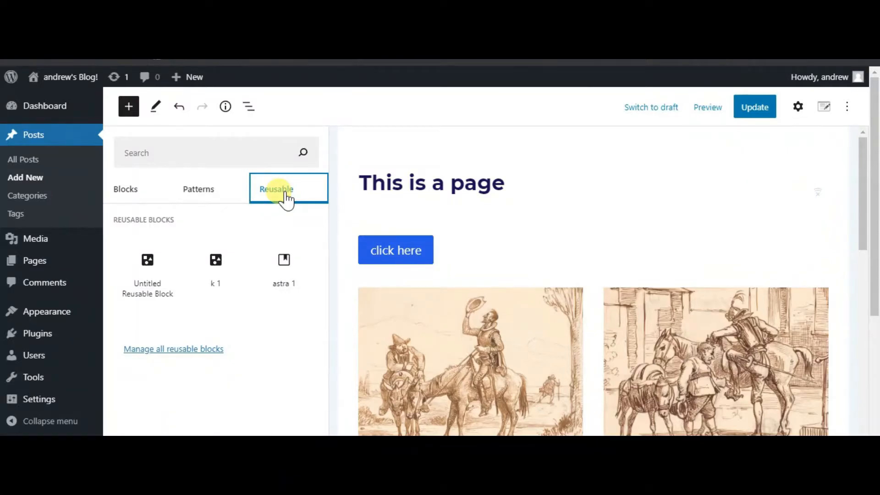
scroll(293, 284, down, 3)
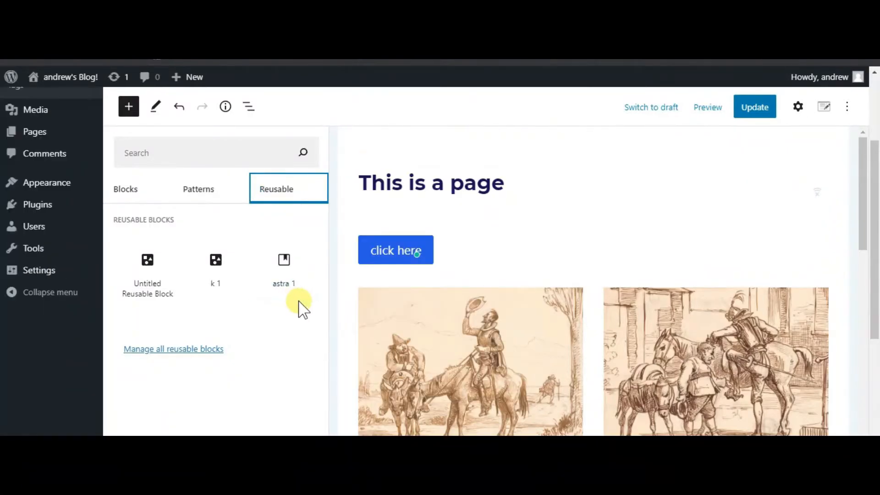
mouse_move(300, 303)
Step: Change the label of the button below the post title to "reusable button click here"
click(369, 259)
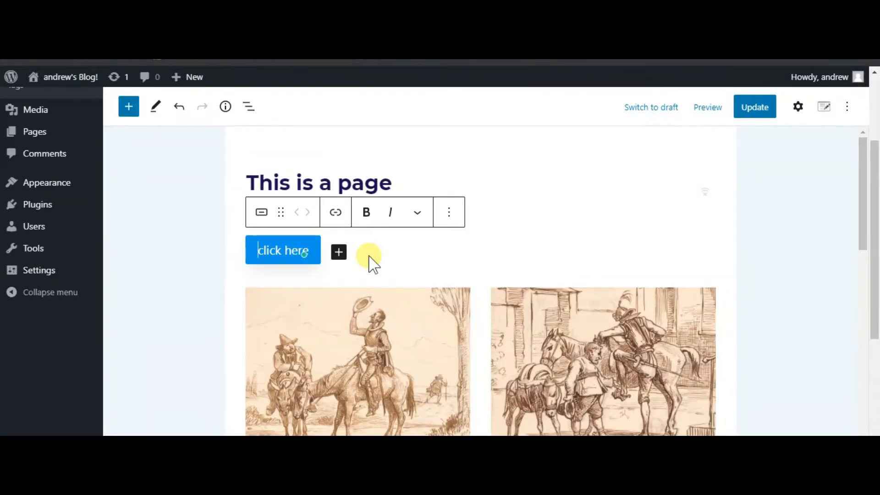
text(reusable )
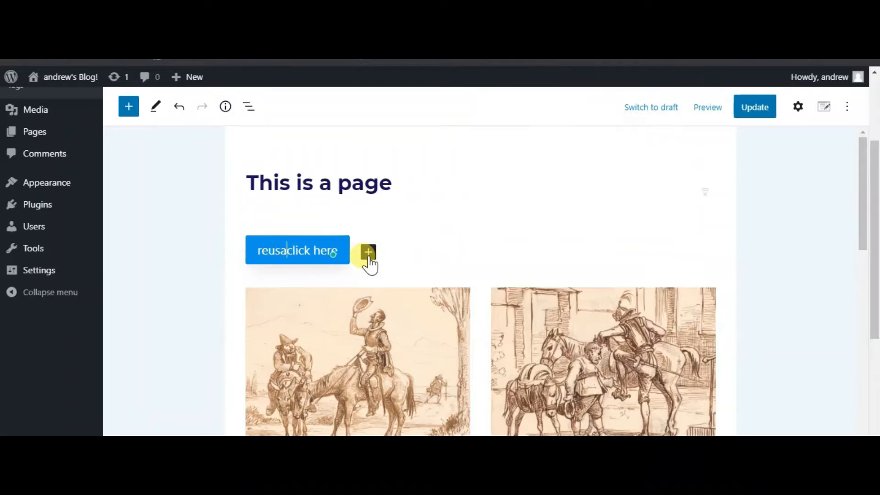
text(button)
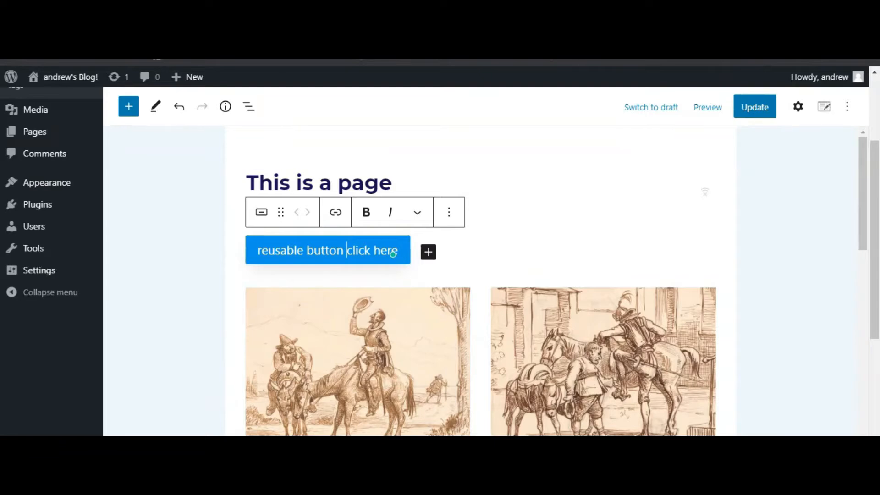
Step: Save the Buttons block containing "reusable button click here" as a reusable block
click(393, 254)
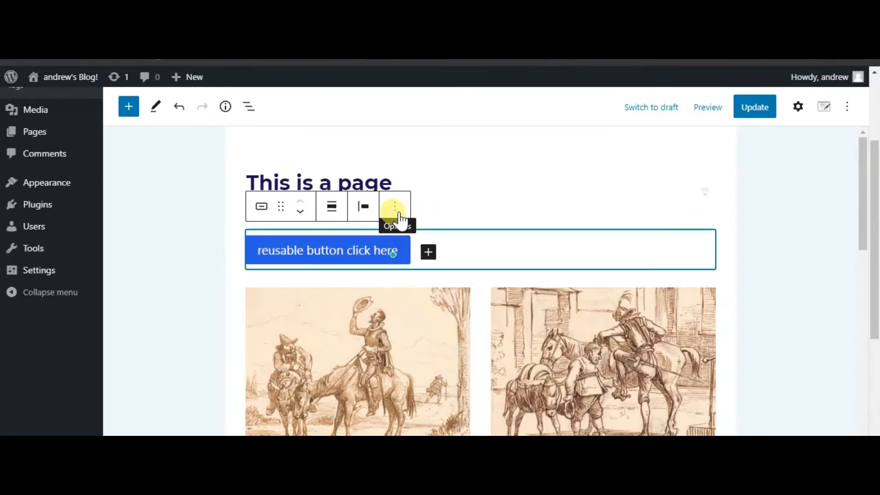
click(395, 210)
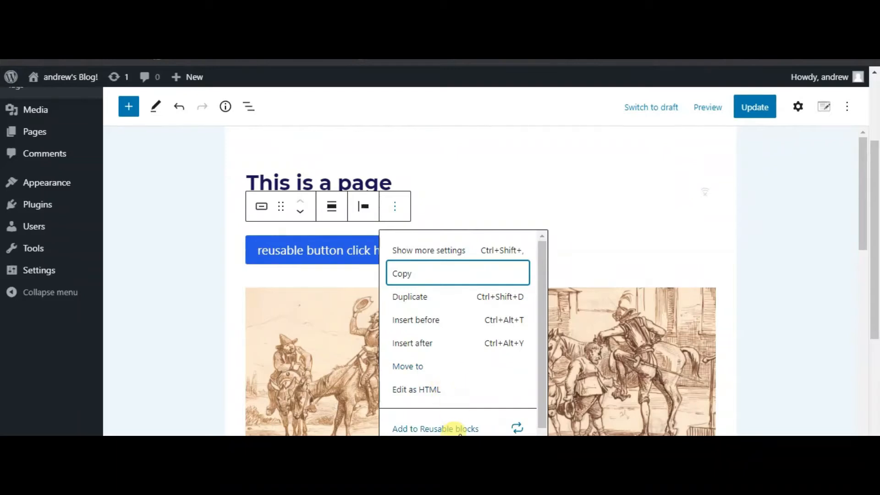
click(458, 429)
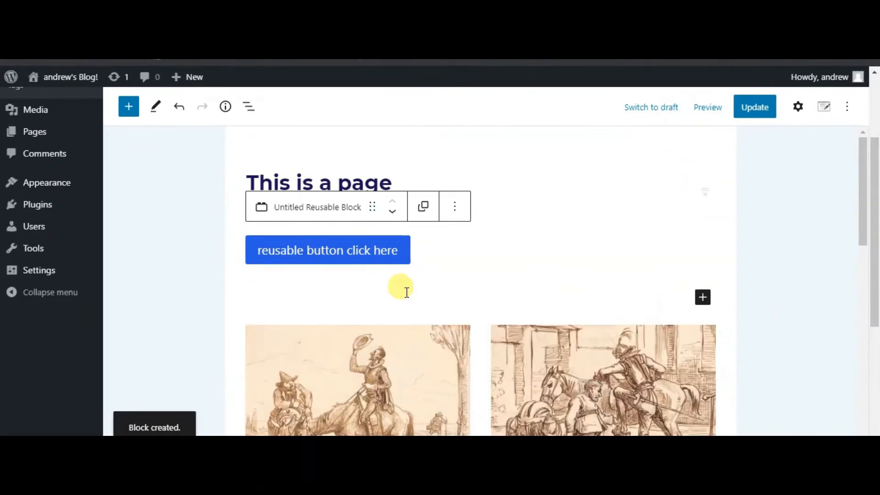
click(177, 426)
click(522, 304)
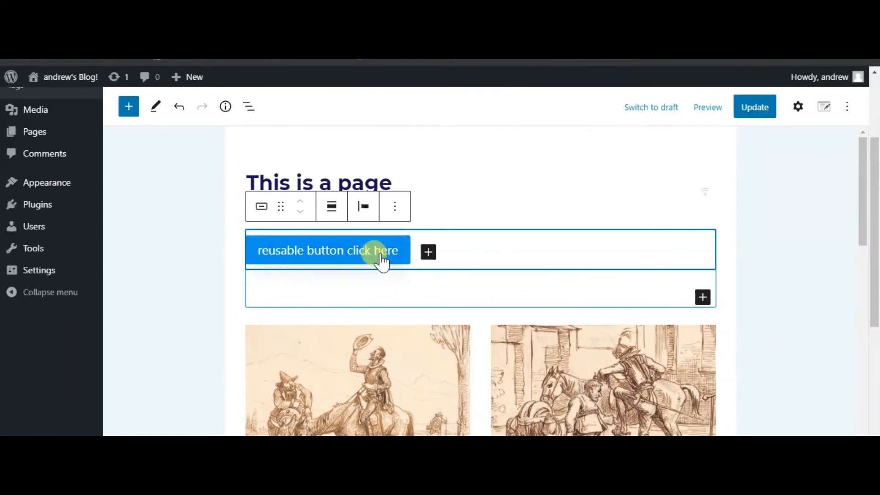
Step: Insert the saved "reusable button click here" block at the end of the post, below the "Download now" and "About Cervantes" buttons
scroll(427, 337, down, 6)
scroll(450, 396, down, 5)
click(399, 291)
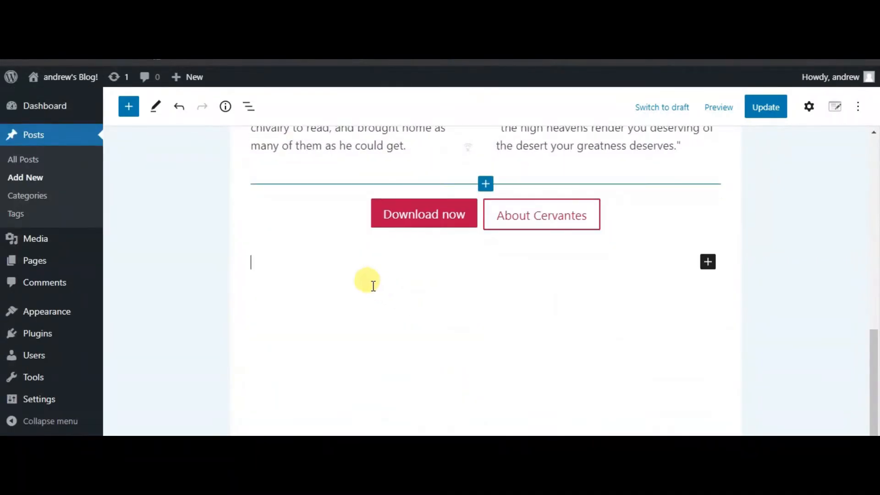
click(129, 107)
click(251, 193)
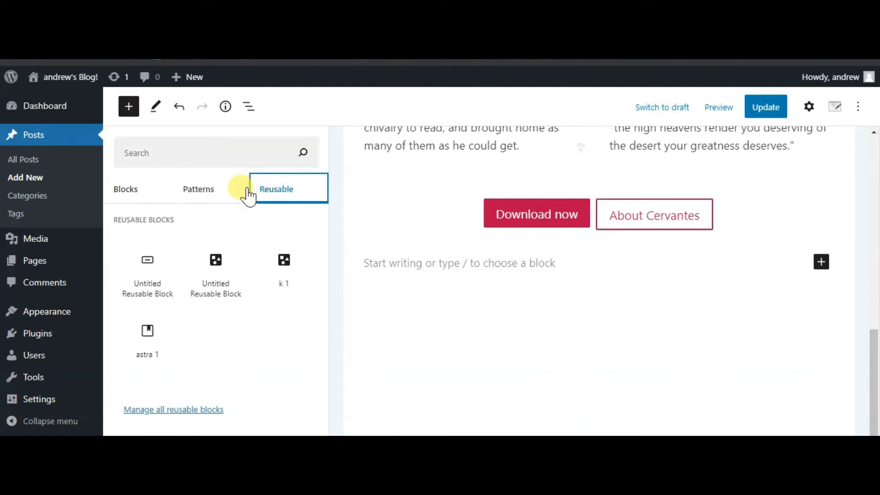
mouse_move(165, 335)
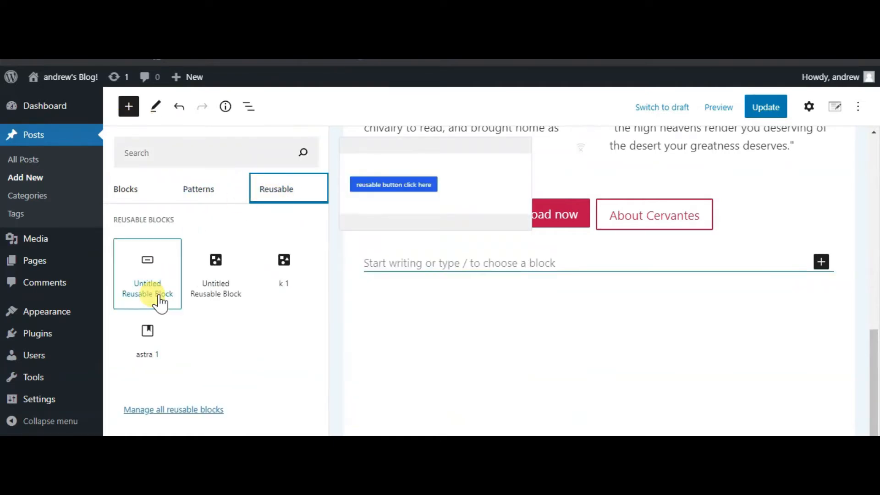
click(160, 303)
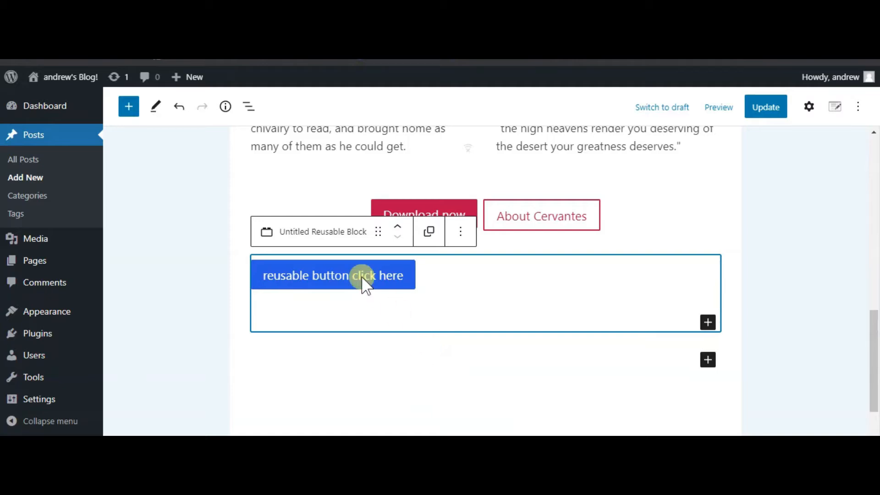
Step: View the available editing tools, and in Edit mode select the second column's paragraph, the "Download now" button and its parent Buttons block
scroll(170, 138, up, 3)
click(156, 109)
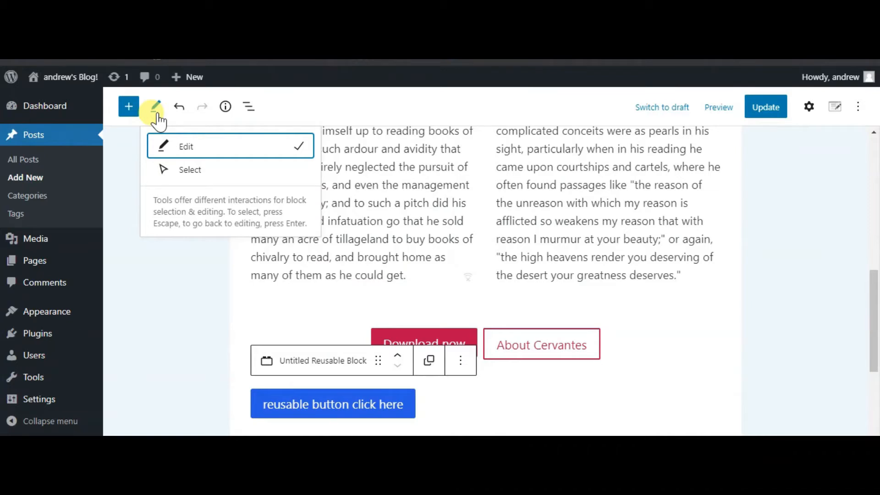
click(395, 186)
click(545, 201)
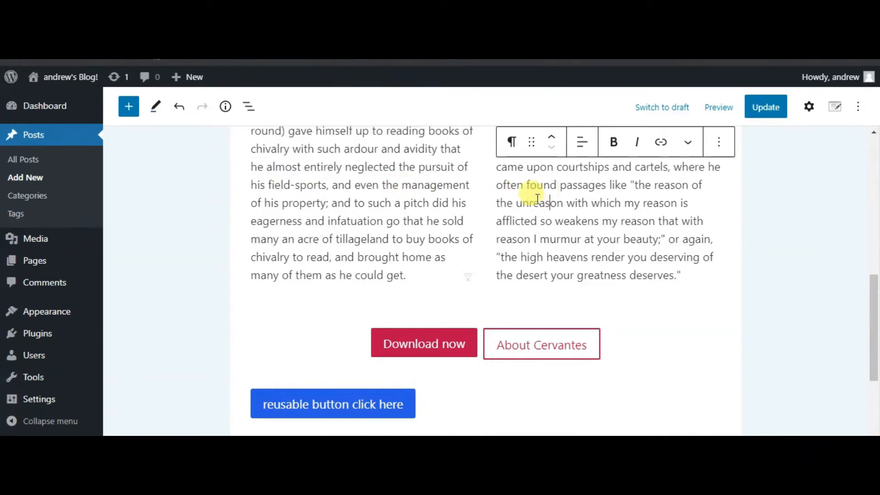
click(398, 249)
click(426, 344)
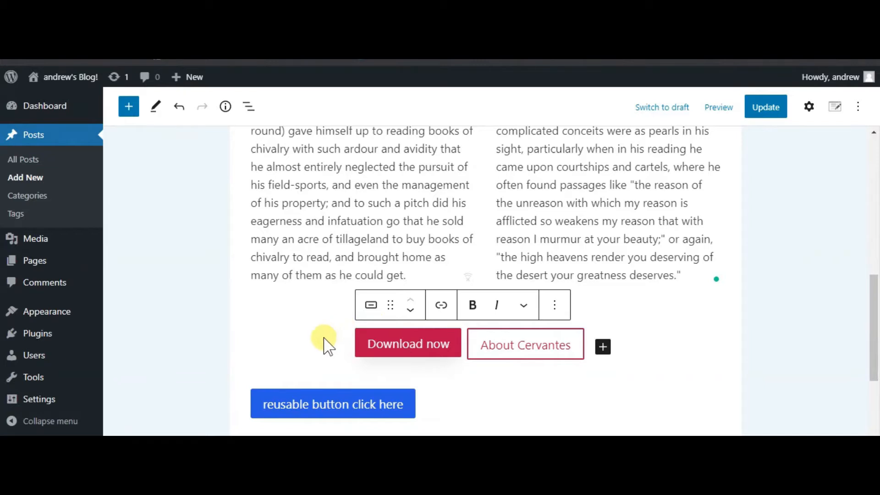
click(325, 341)
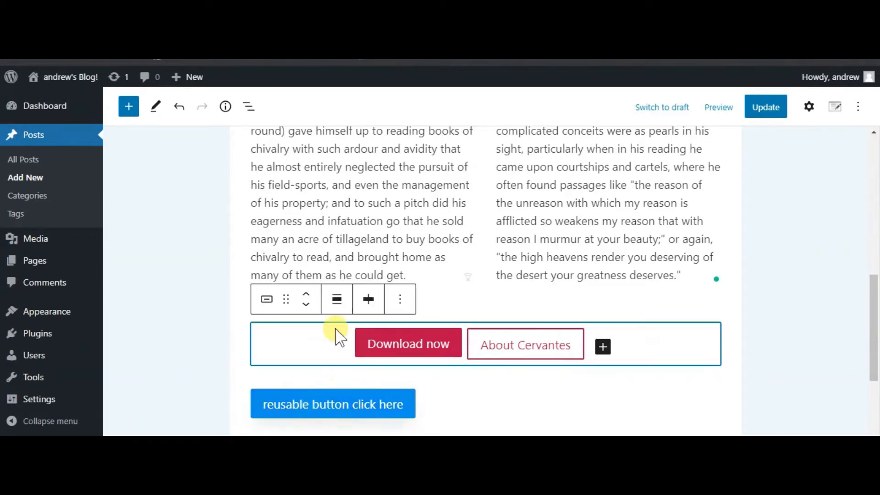
Step: Switch to the Select tool and try it on blocks throughout the post, ending on the reusable button block at the end
click(156, 112)
click(188, 169)
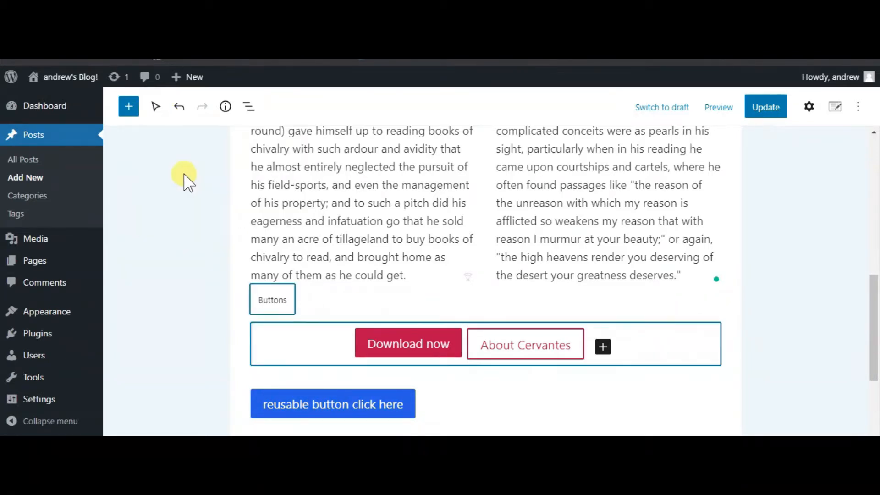
click(307, 216)
scroll(370, 243, up, 8)
click(330, 184)
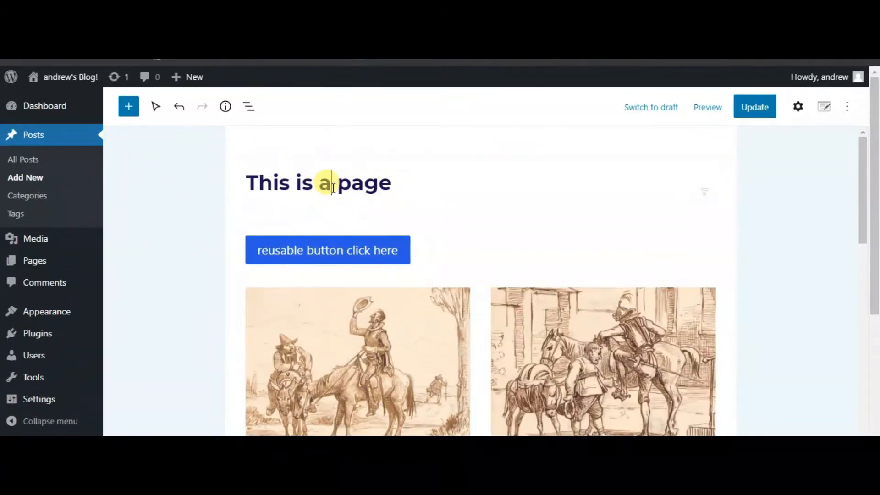
scroll(309, 282, down, 2)
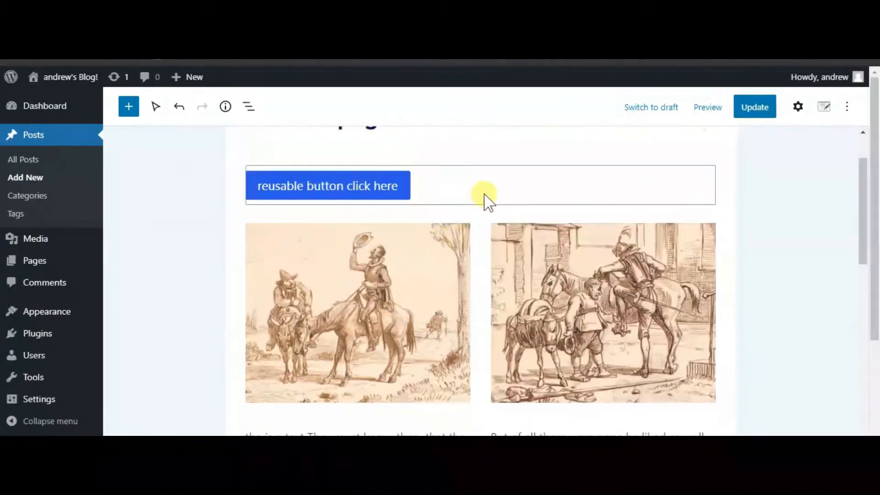
scroll(418, 280, down, 10)
click(451, 294)
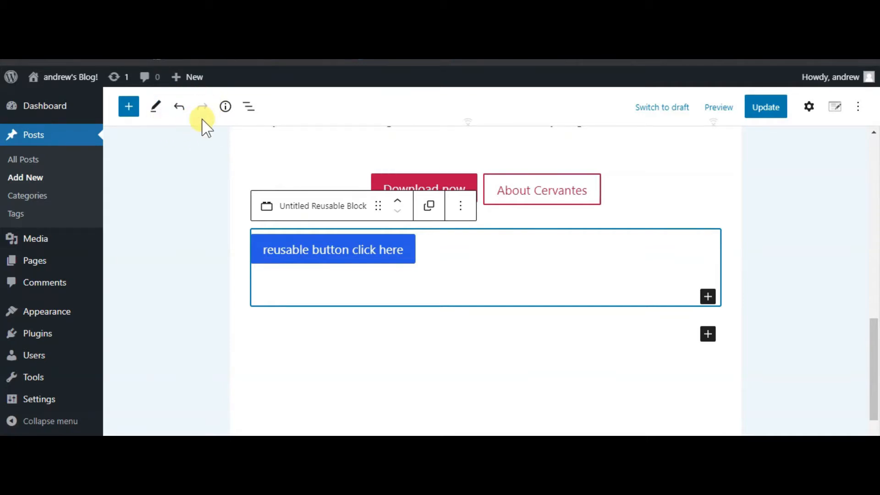
Step: Check the post's content statistics and use the List View to select the Button nested in the reusable block and other blocks
click(225, 108)
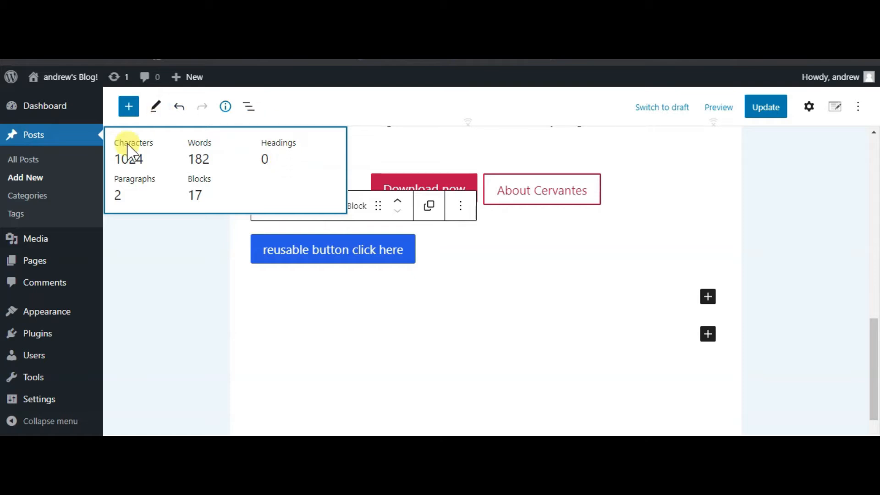
click(248, 108)
click(247, 108)
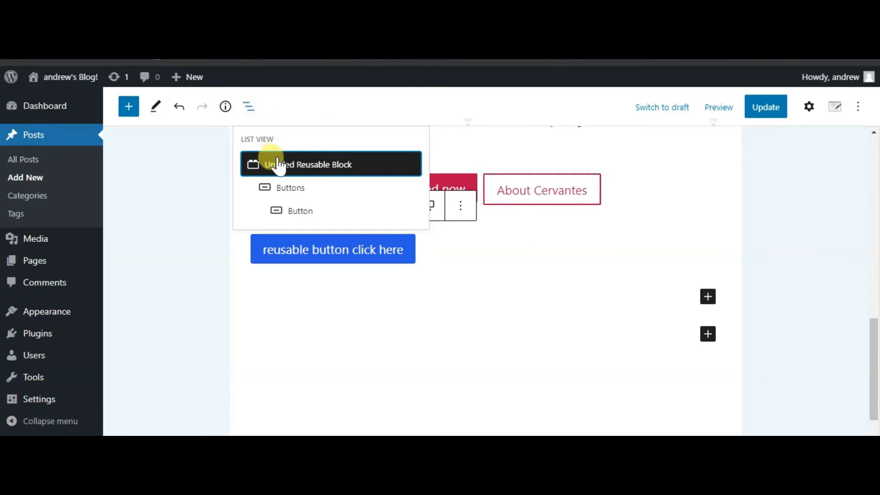
click(296, 212)
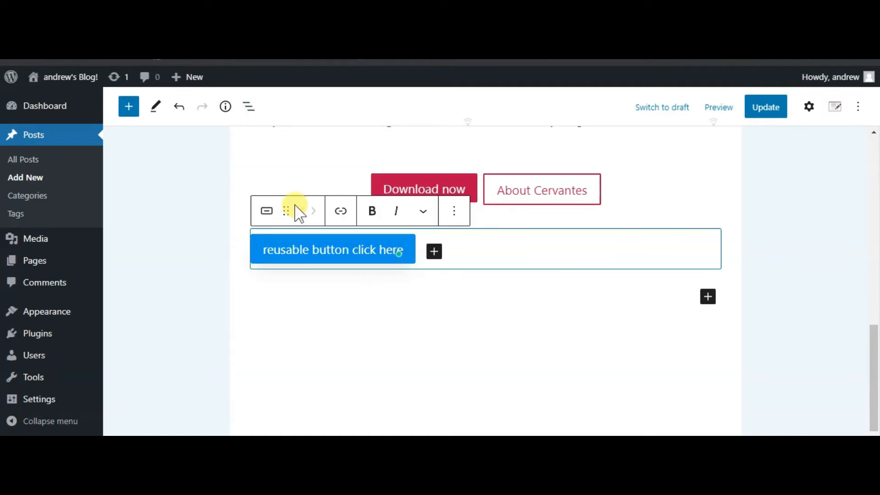
click(248, 106)
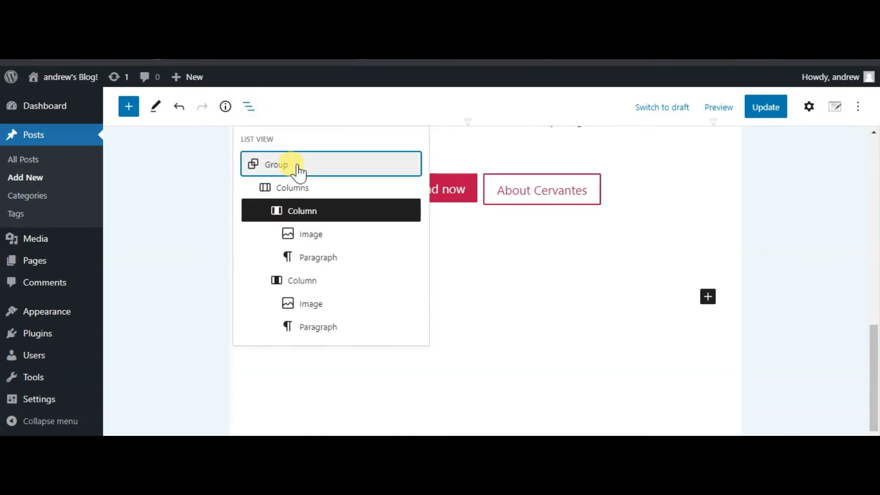
click(314, 292)
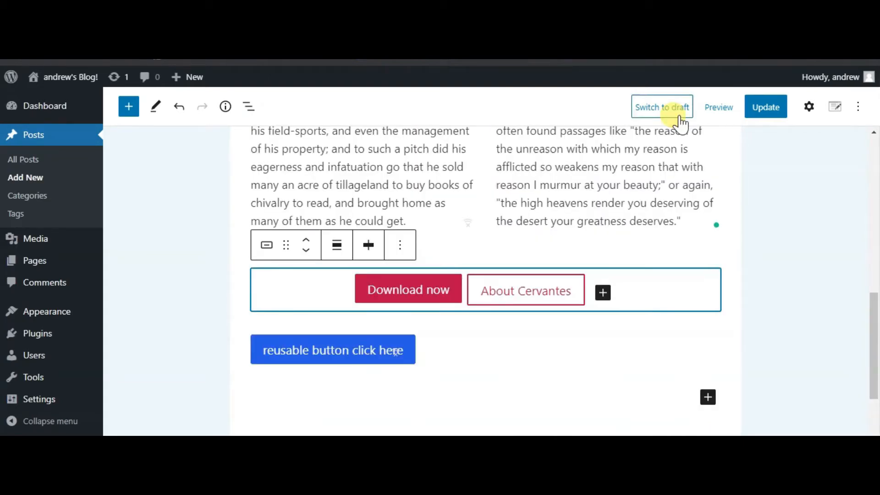
Step: View the device preview options for the post and update it with the current changes
click(727, 109)
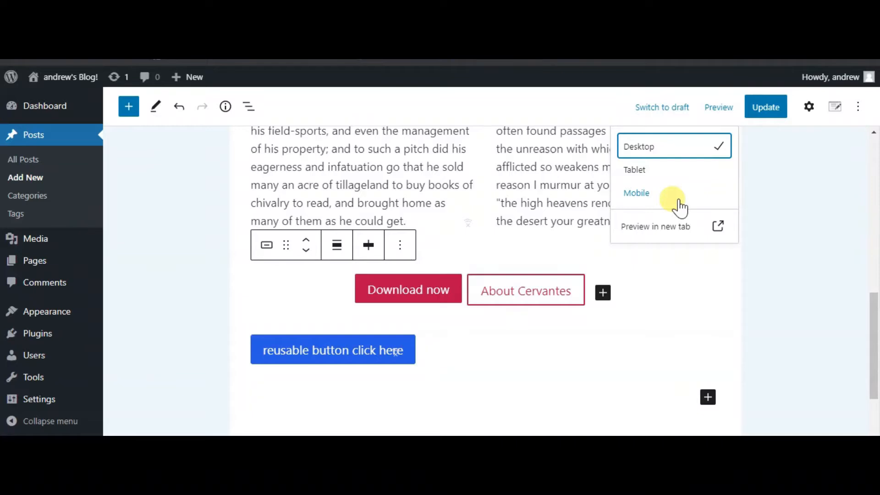
click(770, 120)
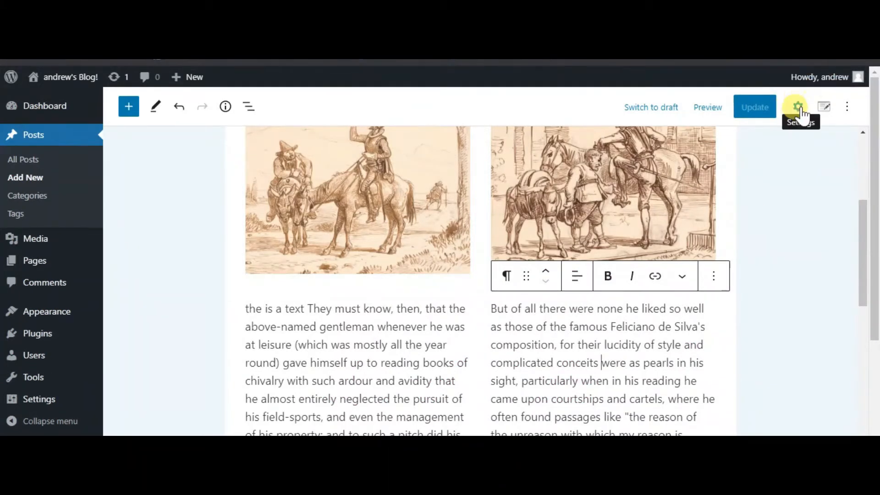
Step: Open the settings sidebar and examine the block settings of the second column's paragraph
click(799, 108)
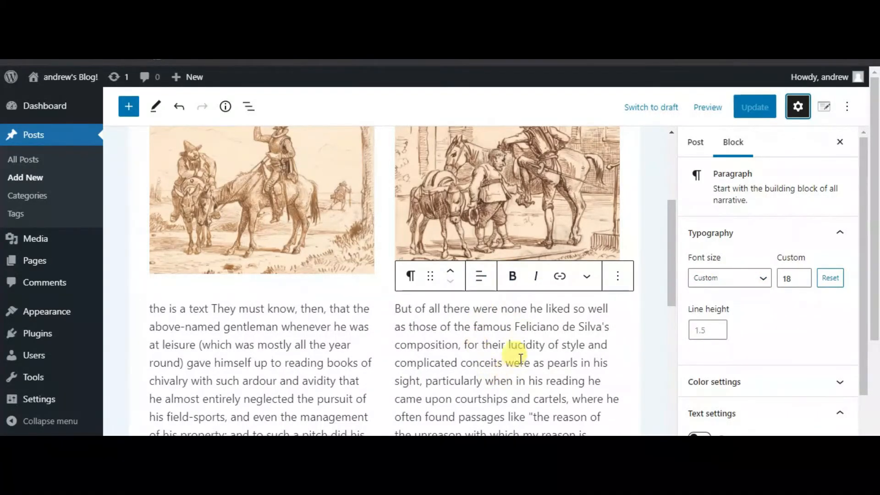
scroll(751, 353, down, 2)
scroll(751, 357, up, 2)
click(730, 142)
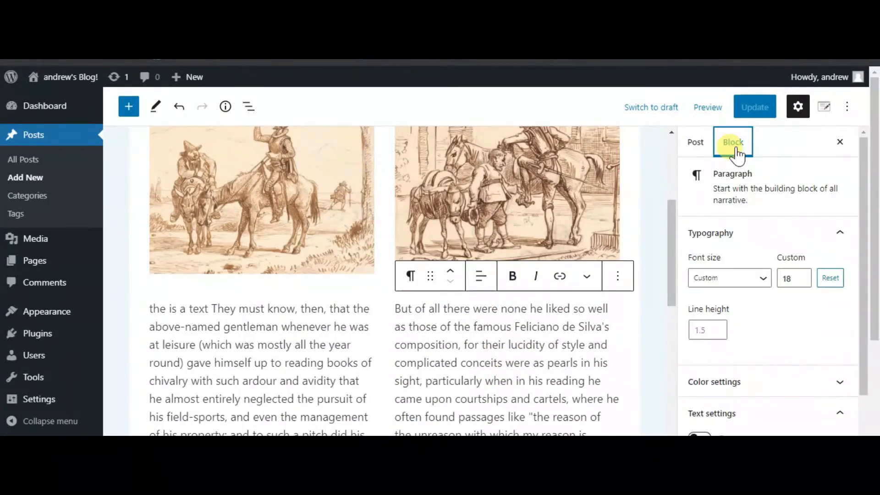
Step: Switch to the post's own settings, check its visibility setting and make the post stick to the top of the blog
click(693, 143)
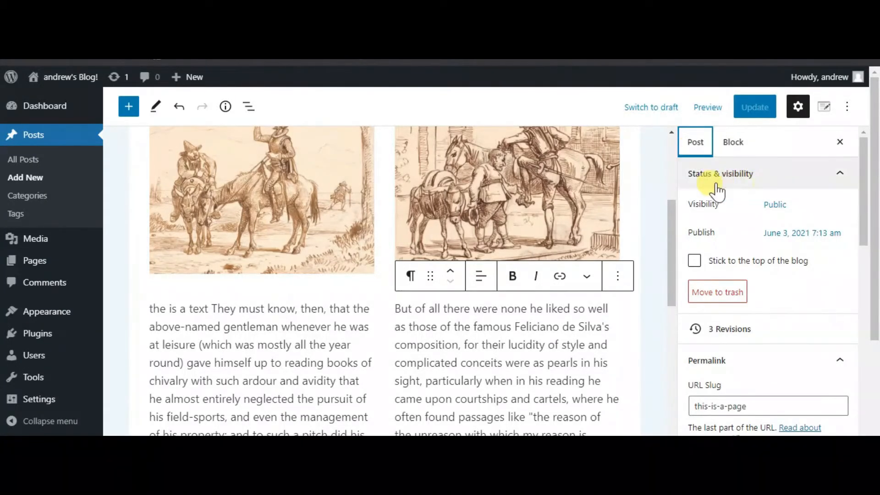
click(781, 210)
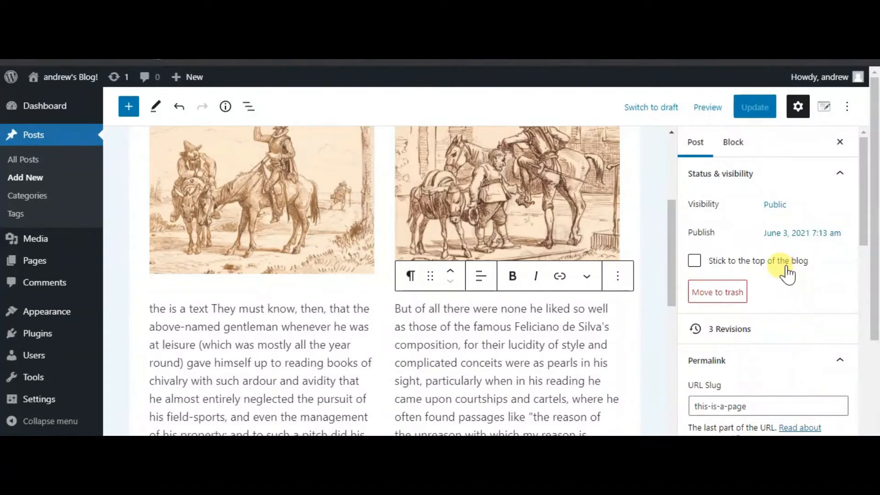
click(694, 260)
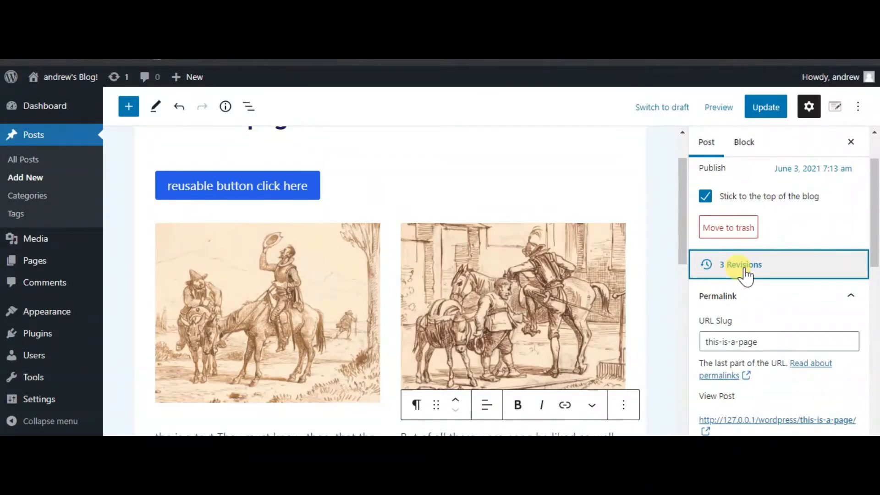
Step: Review the post's revisions, URL slug, categories and tags settings, opening the form for a new category
scroll(758, 277, down, 2)
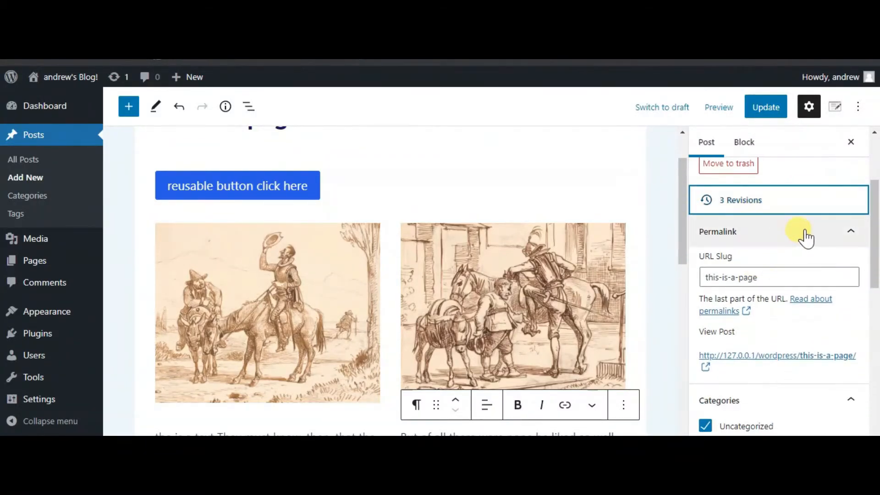
scroll(805, 238, down, 2)
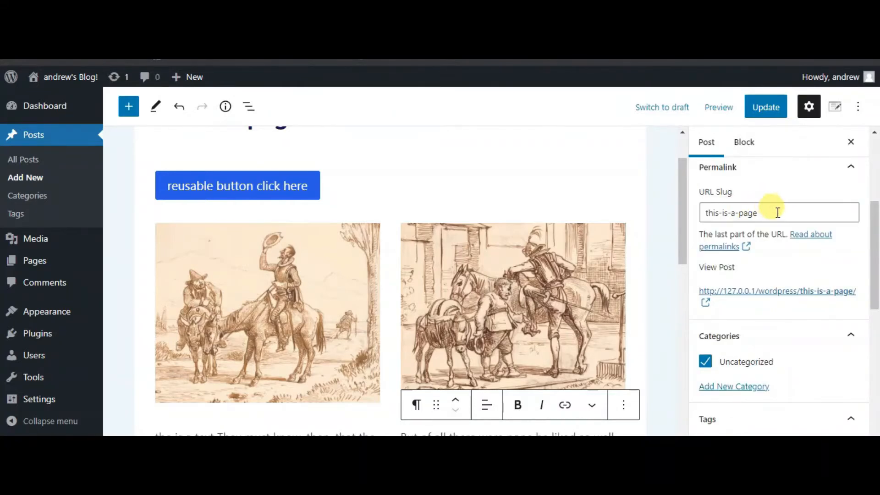
click(779, 212)
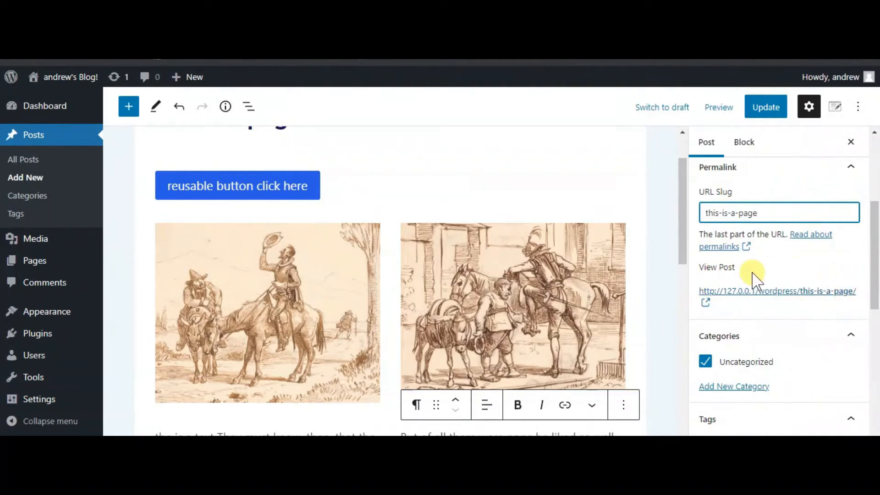
scroll(791, 305, down, 2)
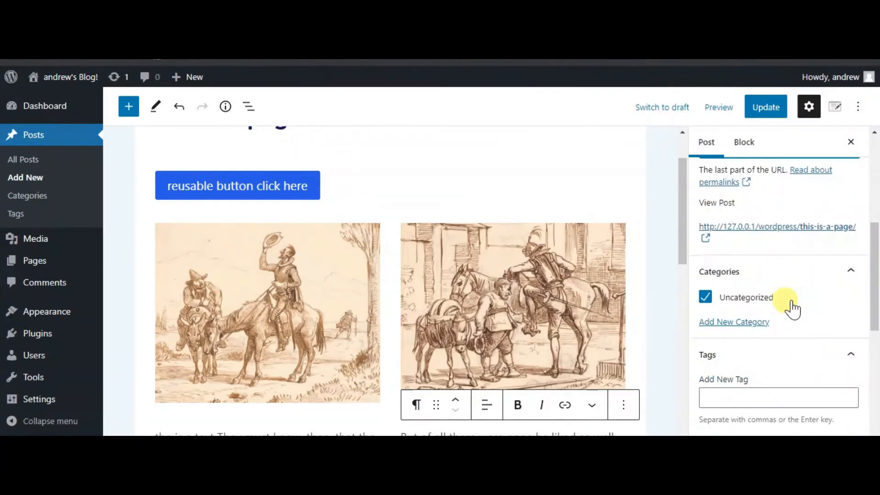
scroll(747, 294, down, 1)
click(733, 258)
click(763, 297)
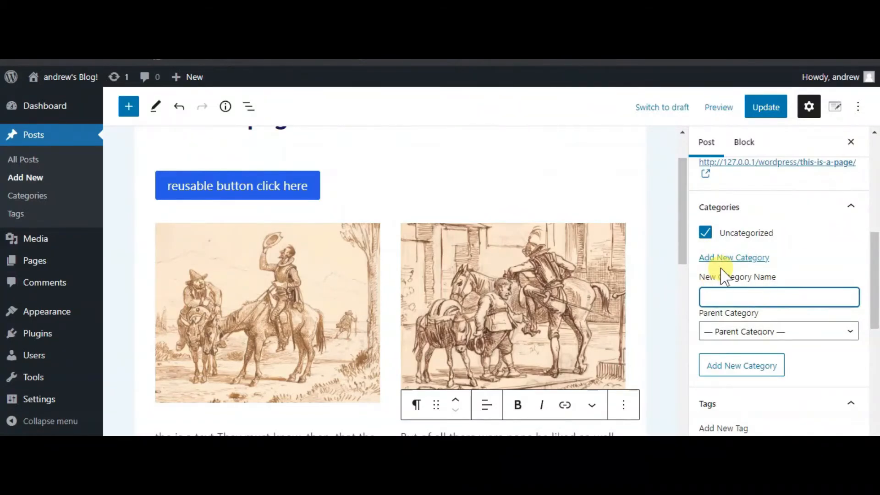
scroll(782, 263, down, 3)
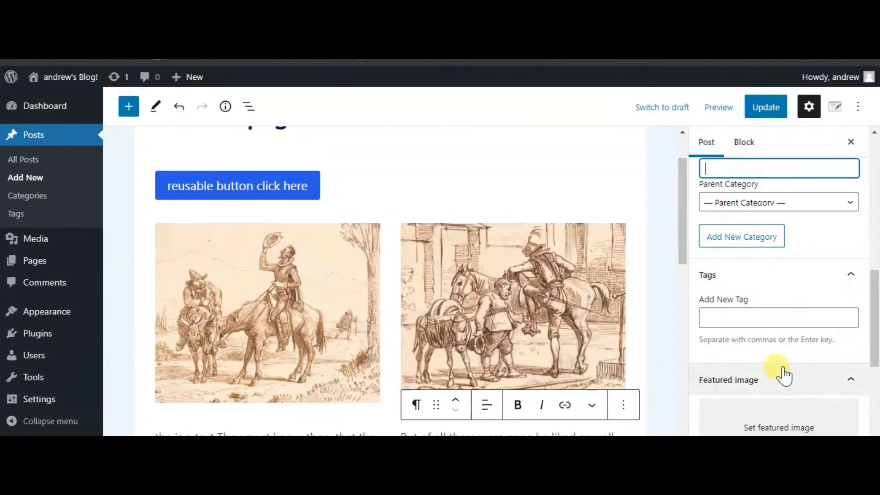
Step: Set the media library photo of a laptop on a wooden desk as the post's featured image
scroll(793, 338, down, 1)
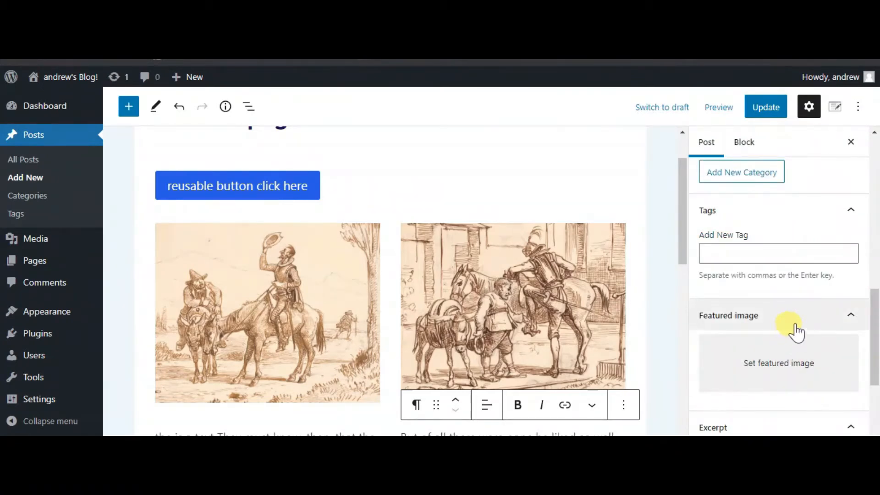
scroll(796, 329, down, 1)
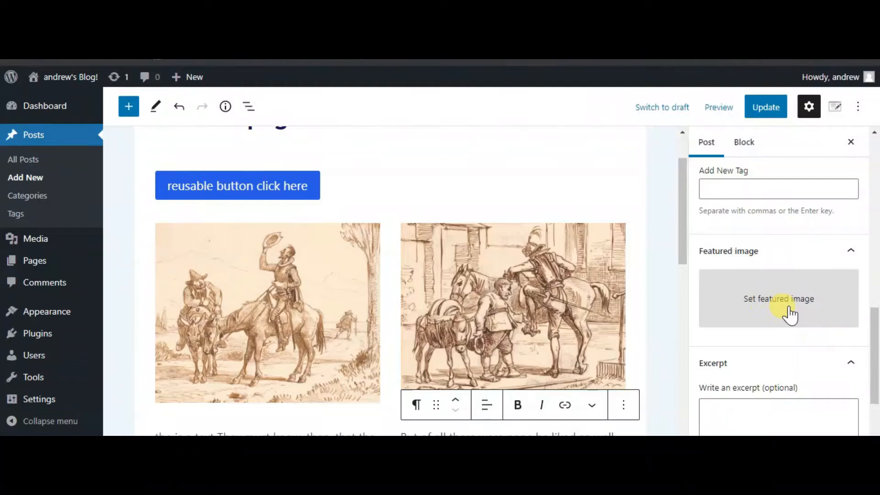
click(771, 308)
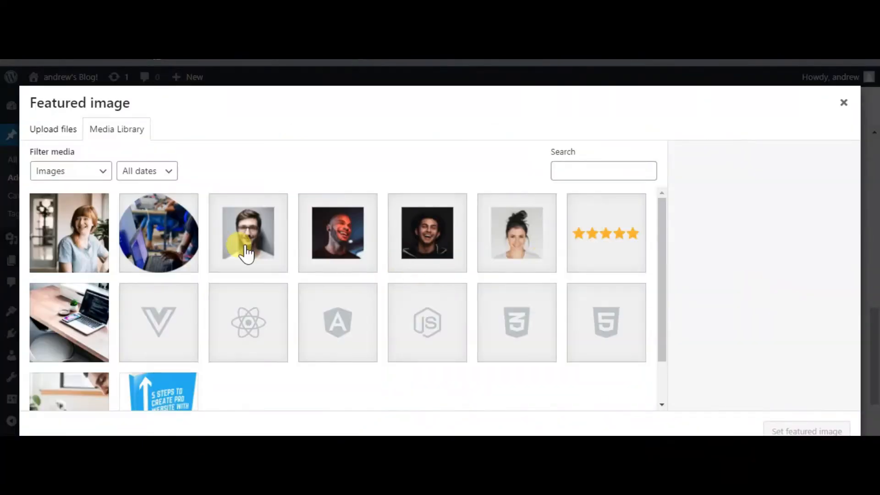
scroll(286, 287, down, 1)
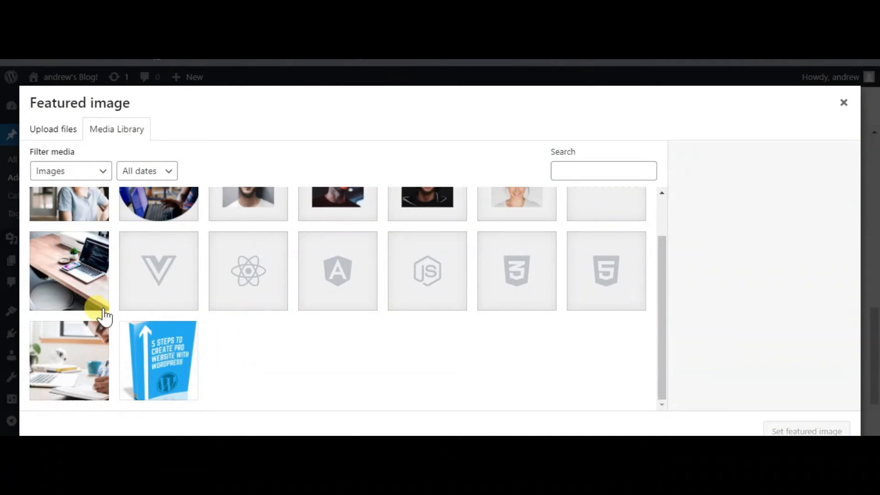
click(70, 280)
click(771, 429)
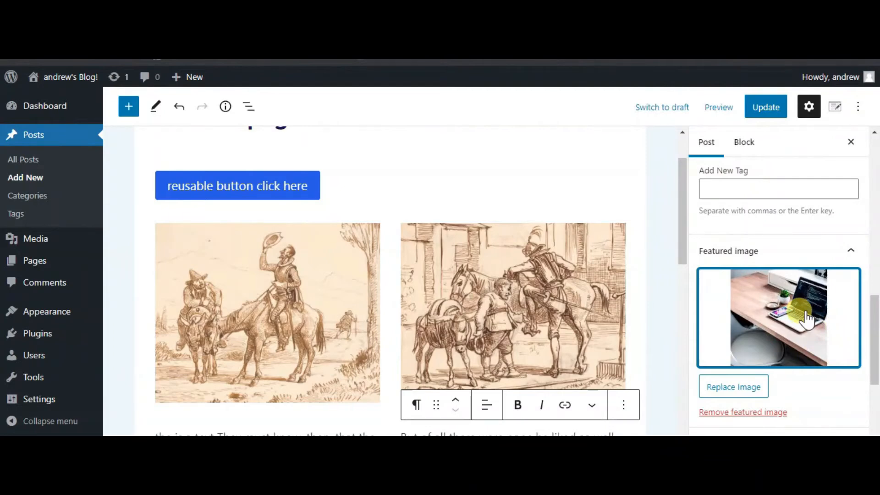
Step: Look over the excerpt and discussion options, and try the Disable Header option in Post Settings, switching it back off
scroll(779, 307, down, 5)
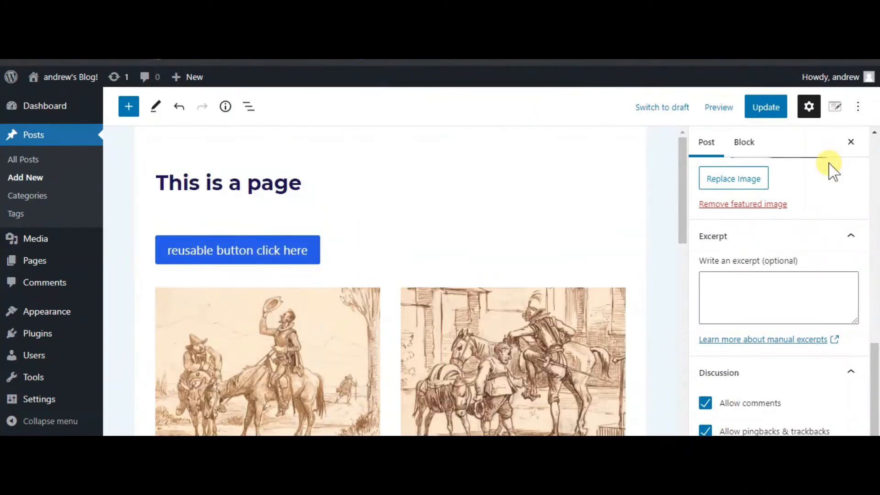
click(835, 107)
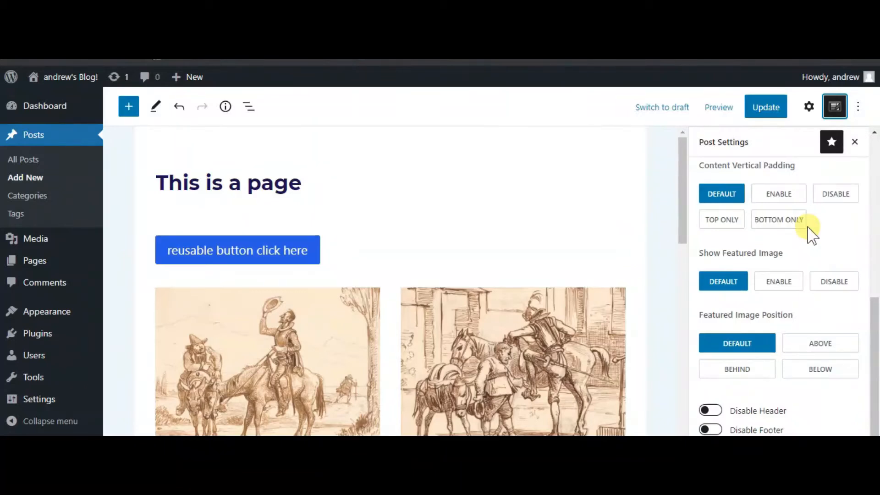
click(710, 410)
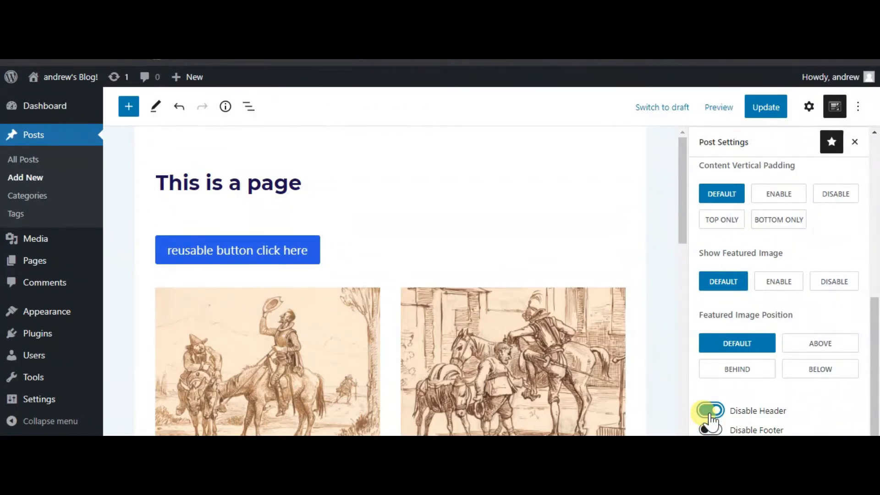
click(711, 415)
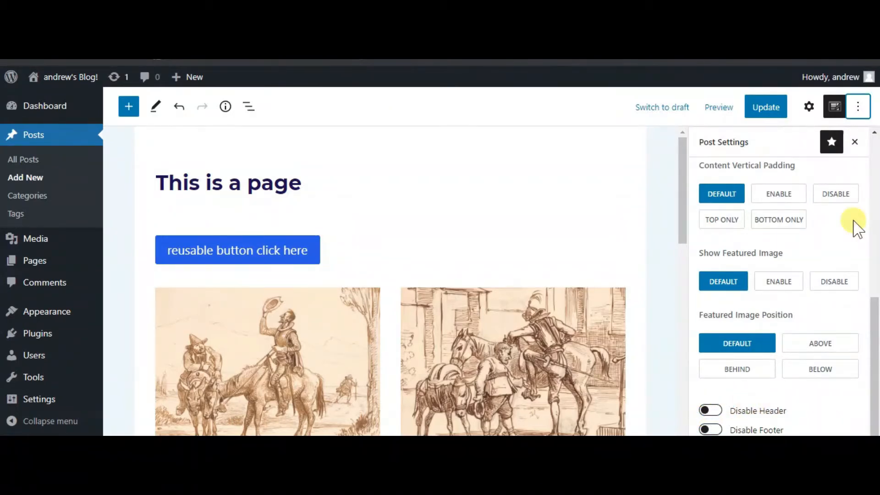
Step: Try the Top toolbar view on the reusable button below the title, and switch the view off again
click(861, 106)
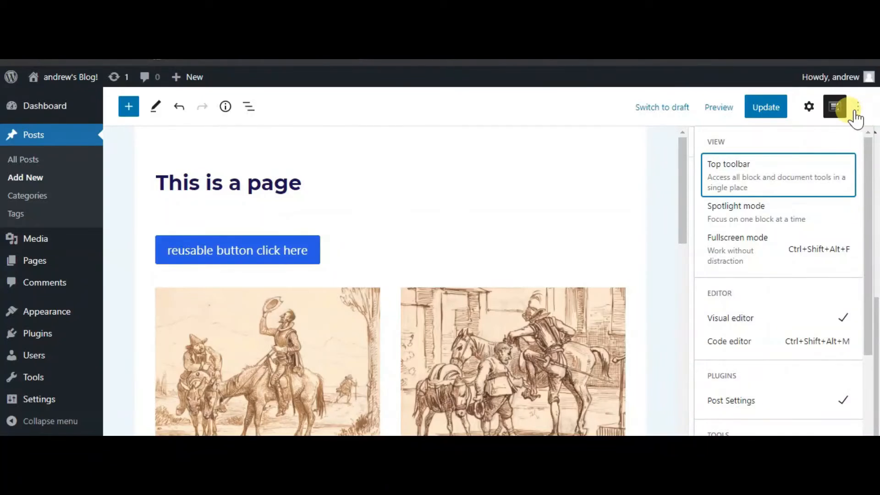
click(749, 181)
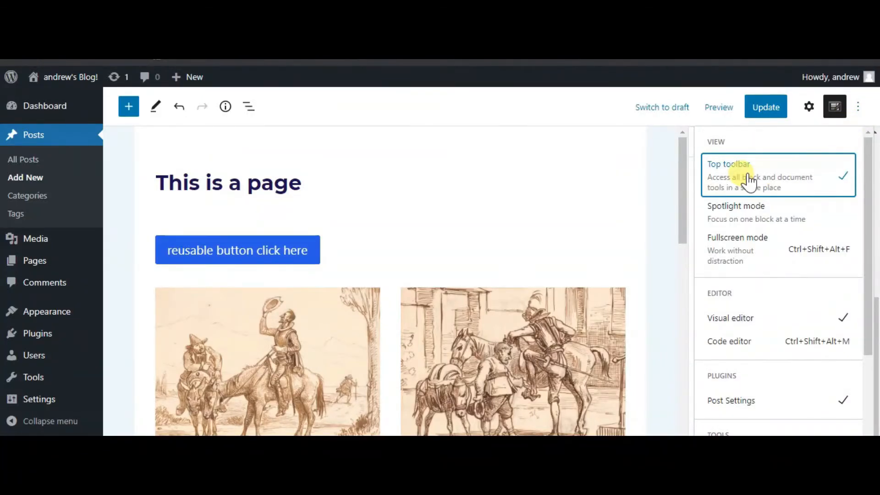
click(314, 255)
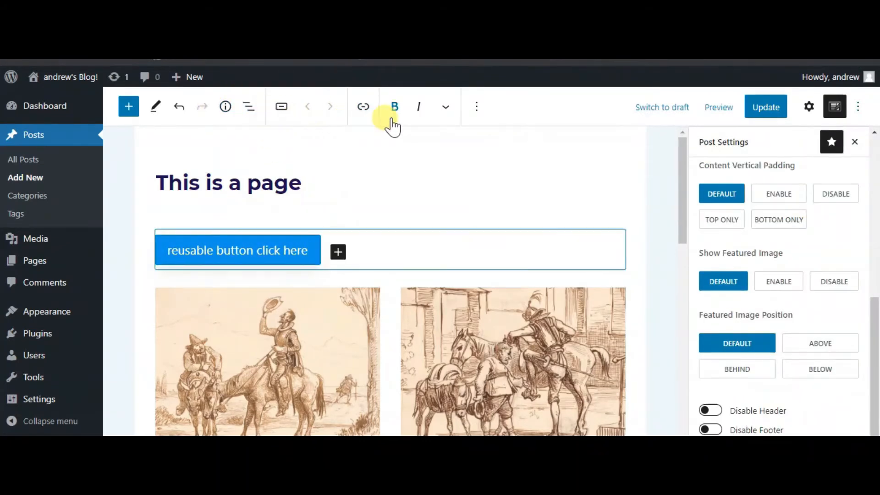
click(858, 108)
click(767, 185)
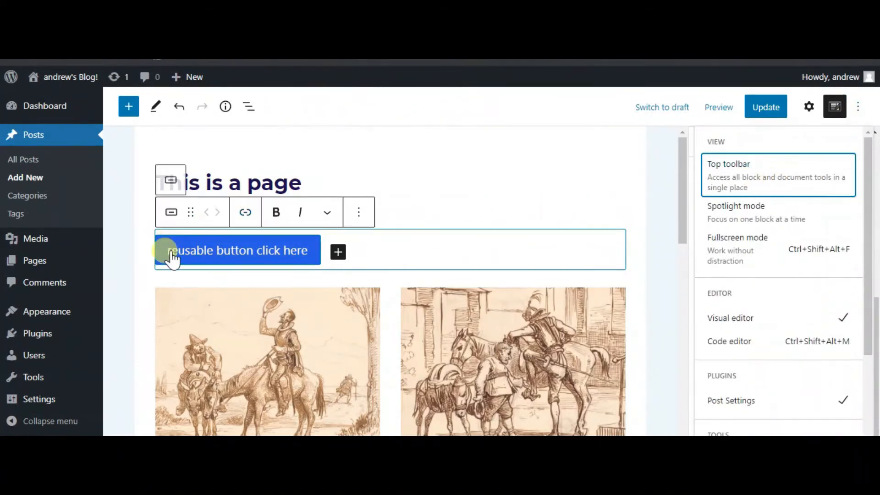
Step: Select the first column's image and the paragraph below it to check their floating block toolbars
scroll(349, 294, down, 3)
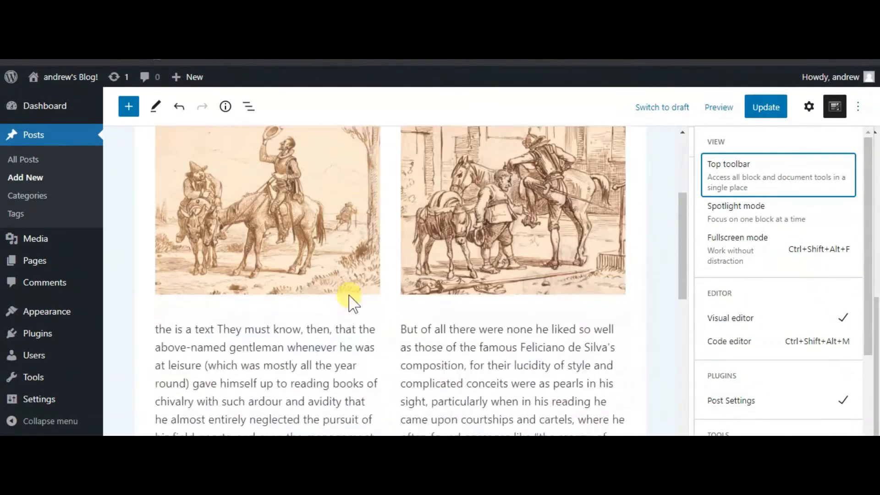
click(350, 284)
scroll(366, 229, up, 2)
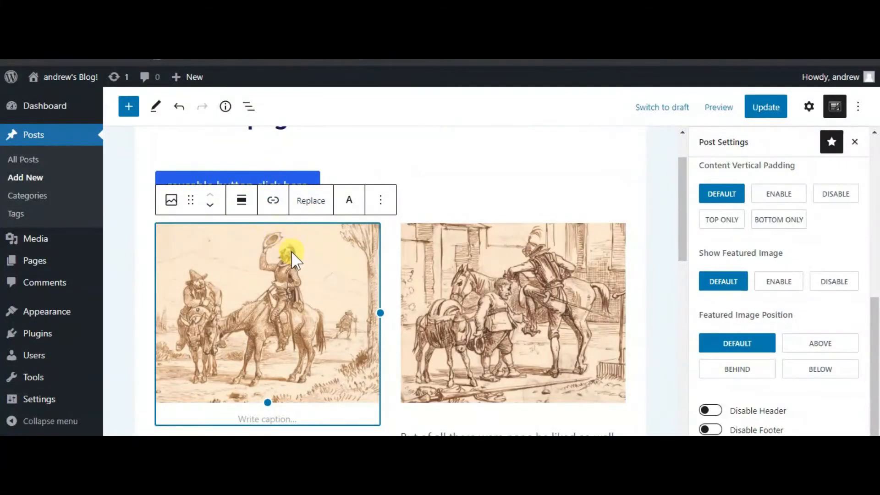
scroll(292, 252, down, 2)
scroll(333, 264, down, 4)
click(254, 317)
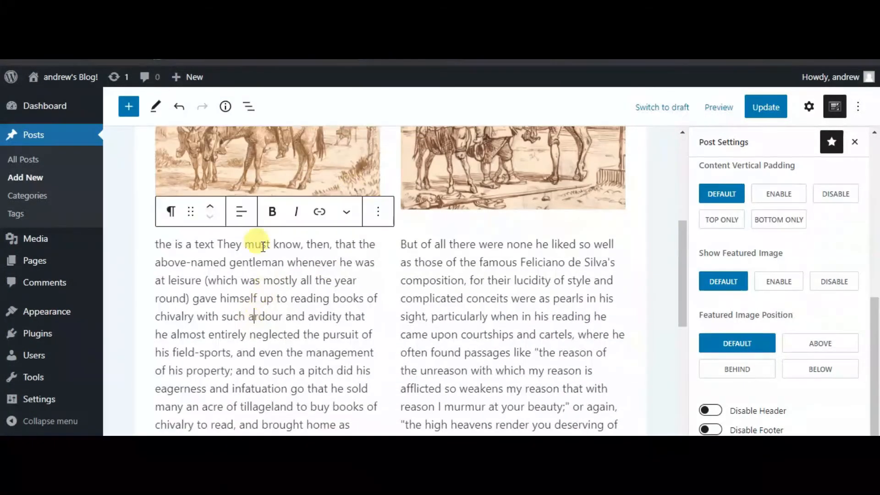
Step: Turn the Top toolbar view on again with the first column's paragraph selected, and restore the floating block toolbar
click(856, 108)
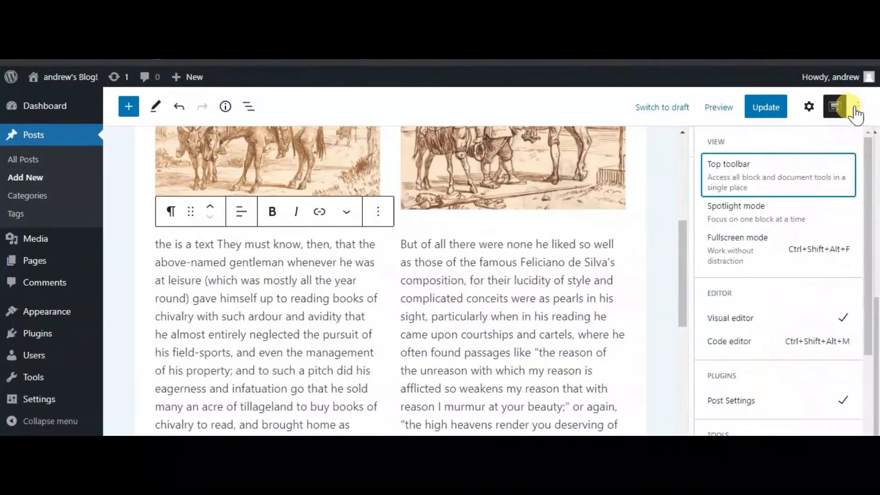
click(764, 183)
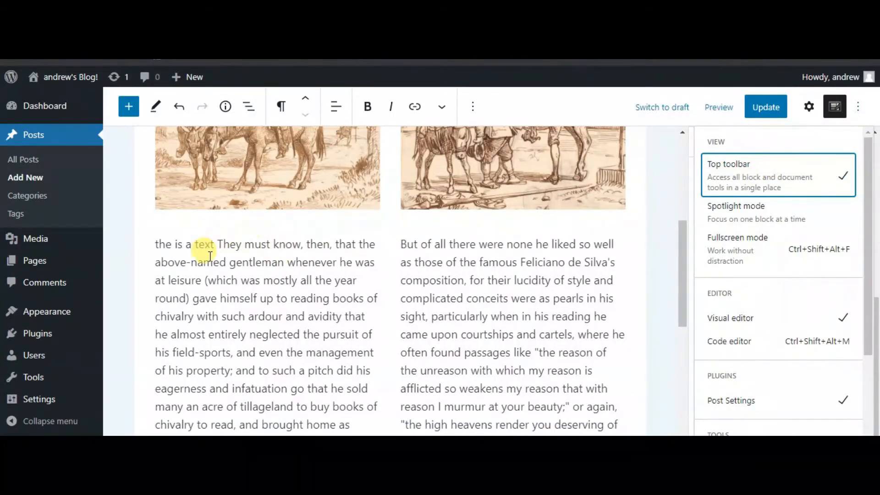
scroll(359, 285, down, 3)
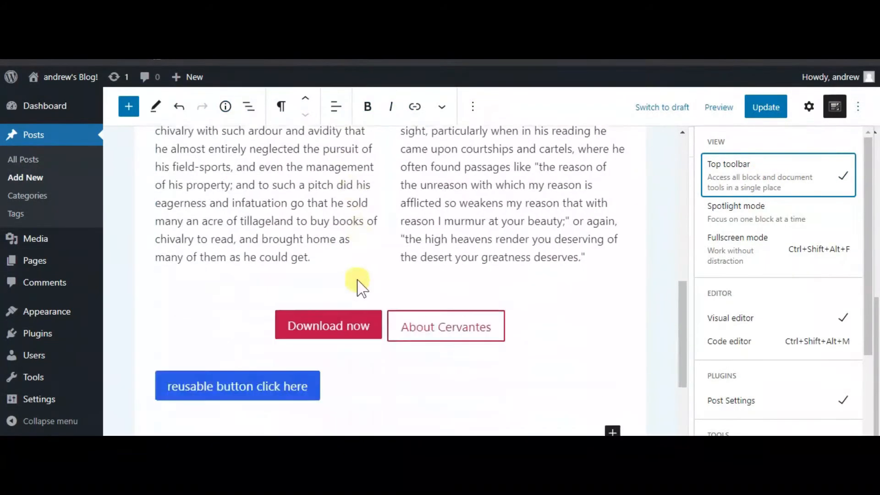
click(352, 245)
scroll(352, 244, up, 1)
click(856, 108)
click(809, 179)
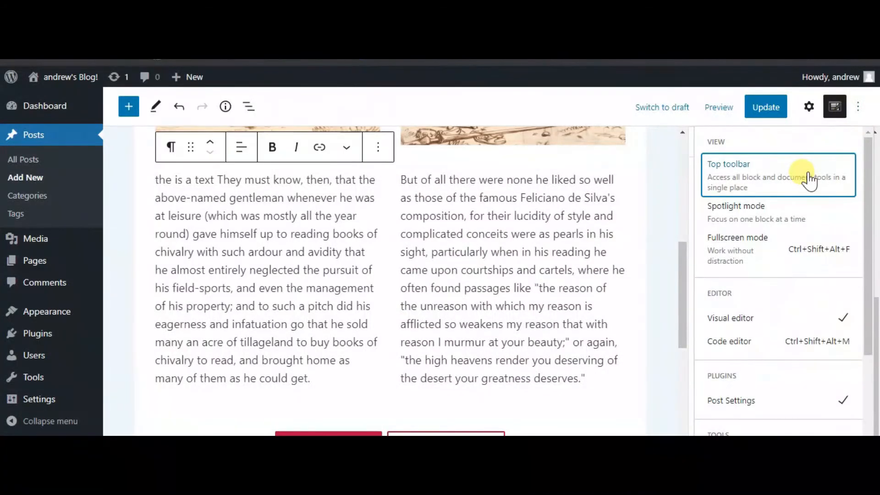
Step: Enable Spotlight mode and move the focus to the second column's paragraph
click(820, 229)
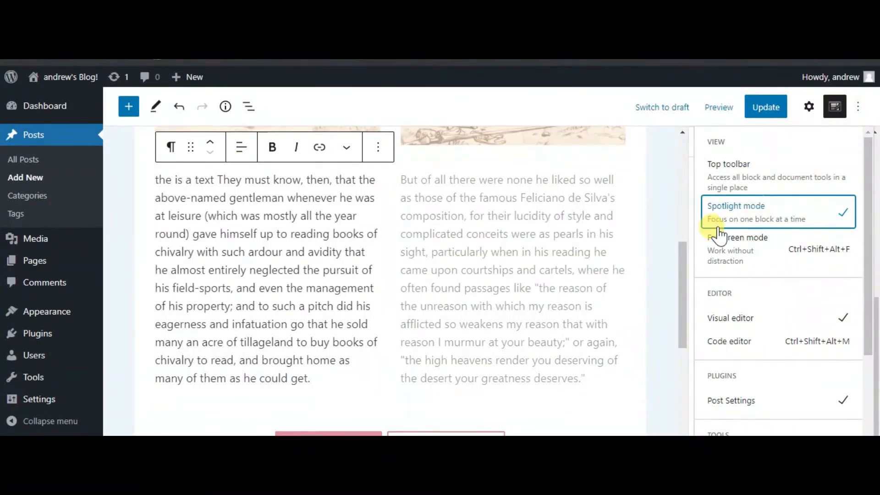
click(492, 250)
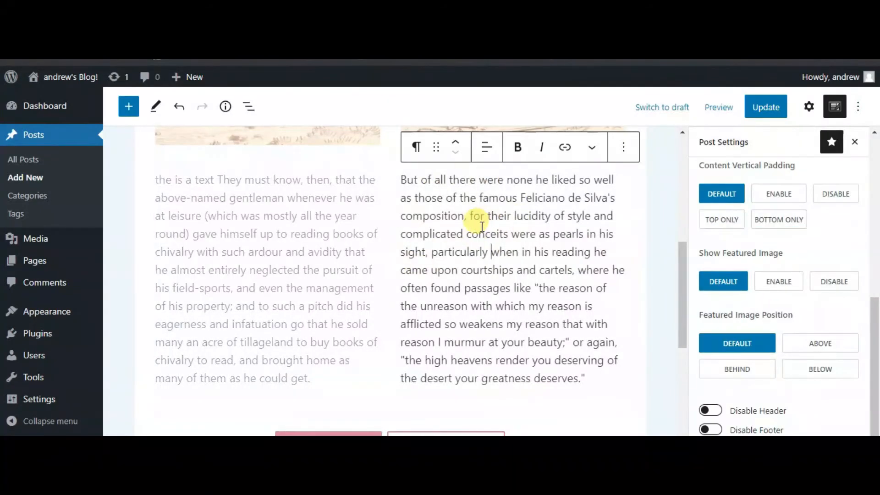
Step: Move the Spotlight focus to the Download now button, the reusable button below it and the second column's image
scroll(482, 255, down, 3)
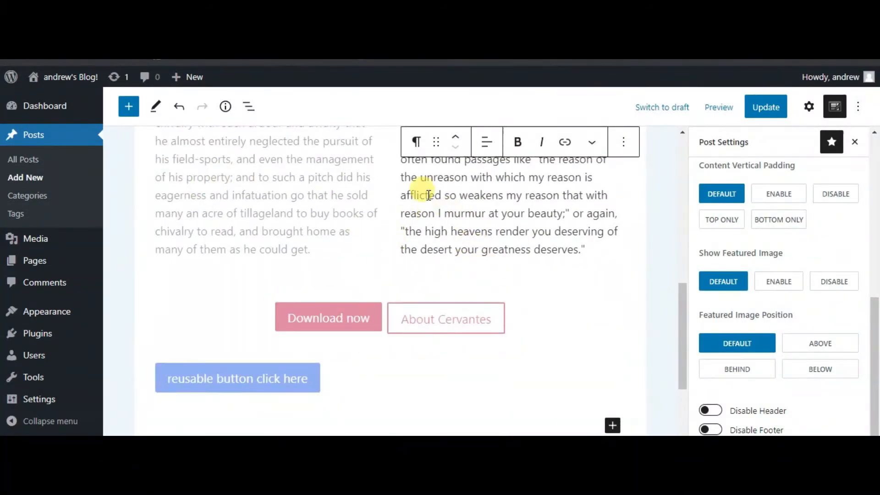
click(338, 302)
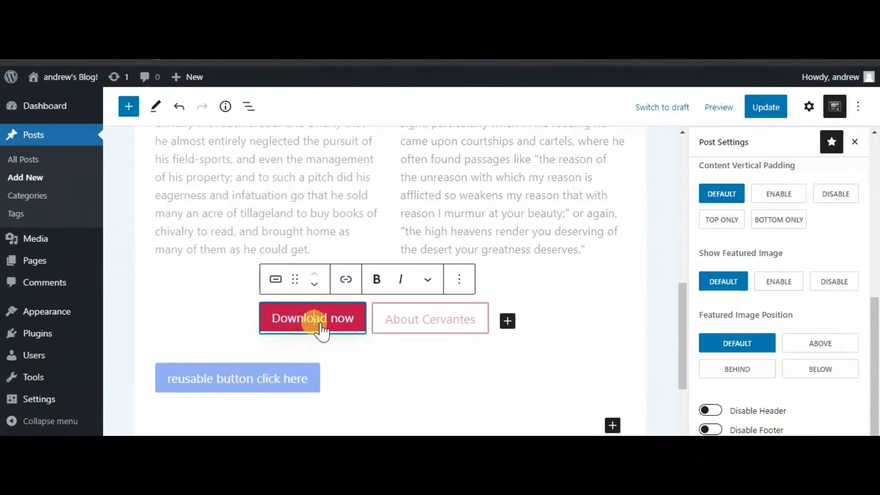
click(237, 380)
scroll(500, 293, down, 5)
click(500, 295)
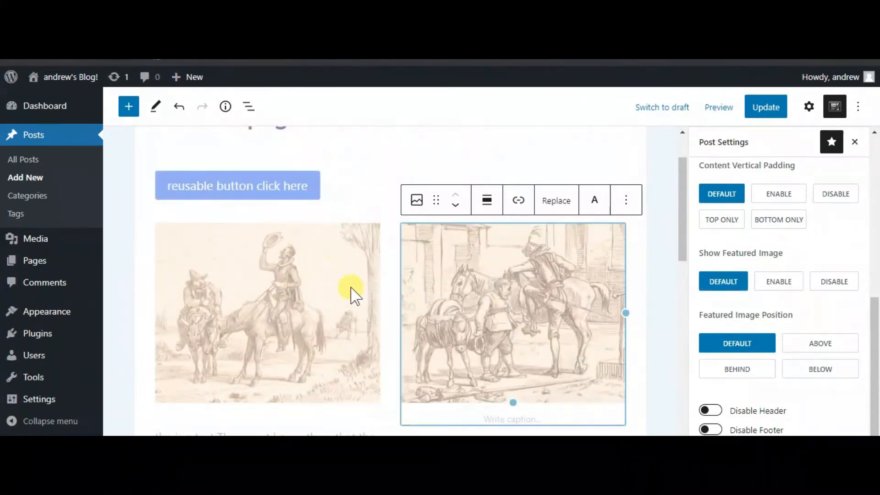
scroll(350, 291, down, 4)
Step: Select the second column's paragraph again and turn Spotlight mode off
click(454, 269)
click(857, 106)
click(736, 211)
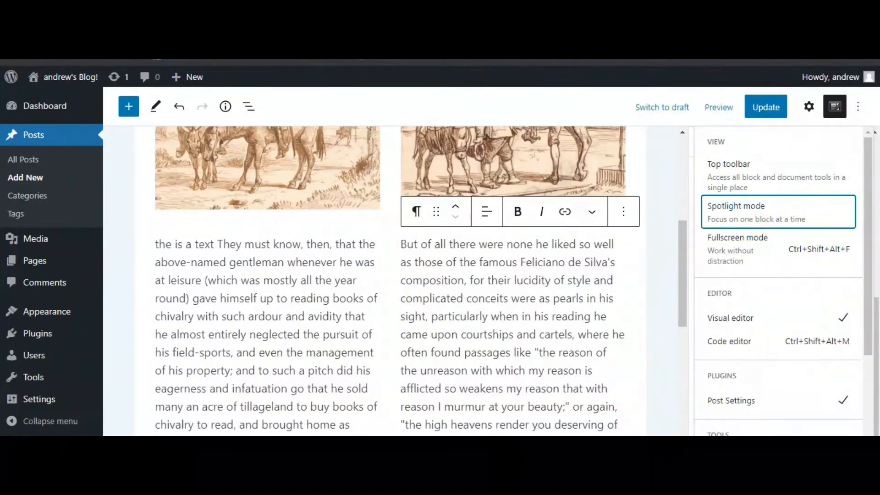
Step: Try Fullscreen mode, restore the normal view, and collapse the admin menu
click(765, 272)
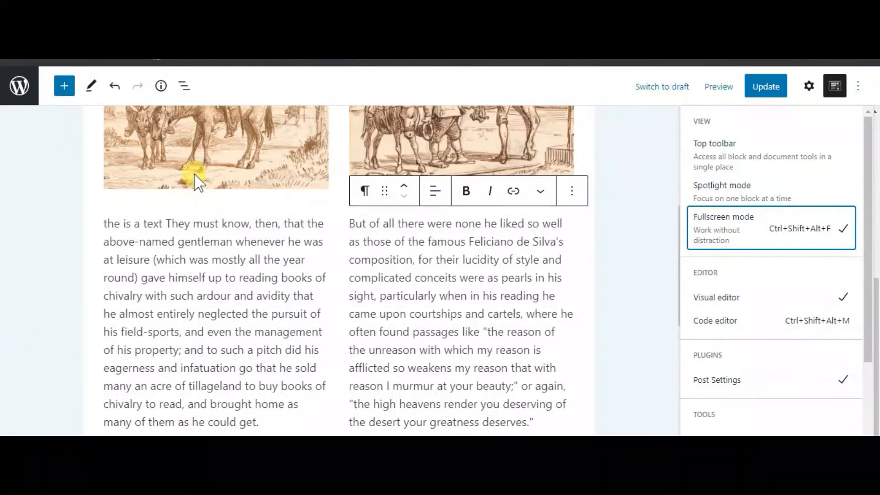
click(739, 231)
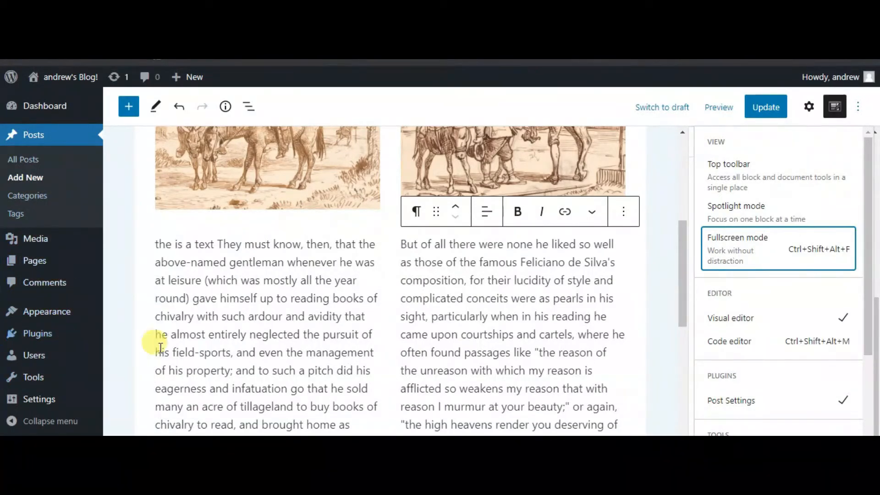
click(51, 426)
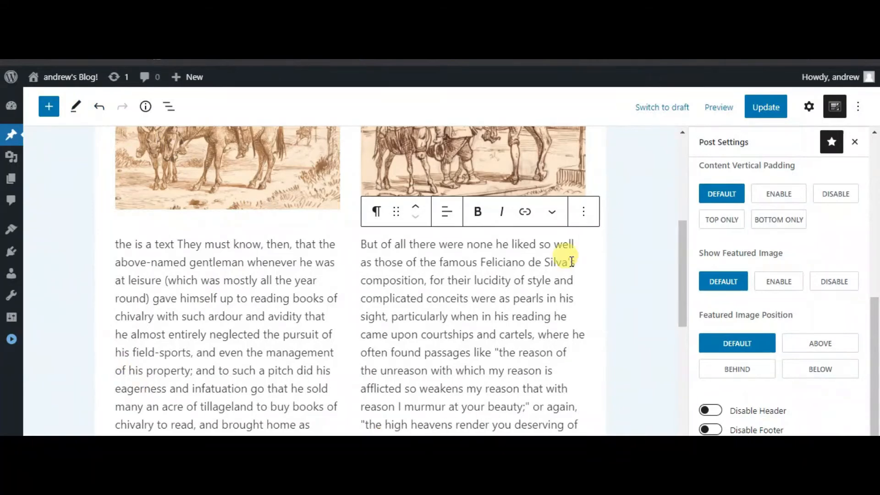
Step: Look through the post's markup in the Code editor and return to the Visual editor
click(858, 106)
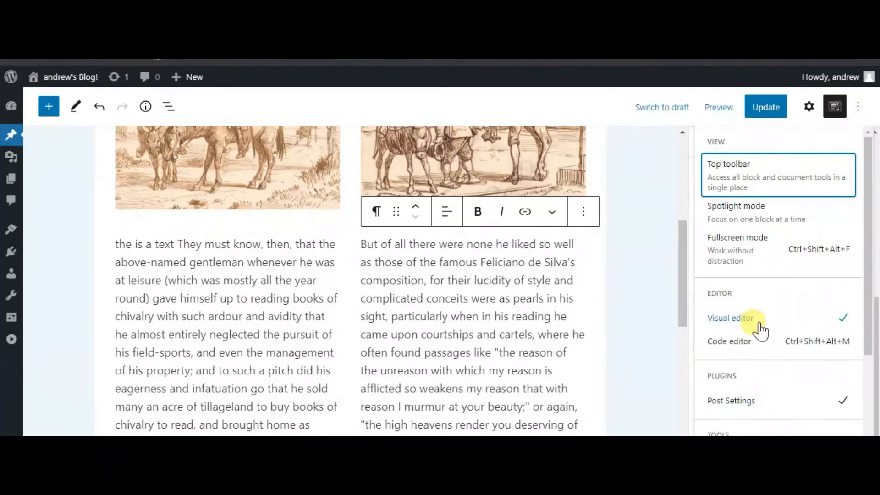
click(741, 345)
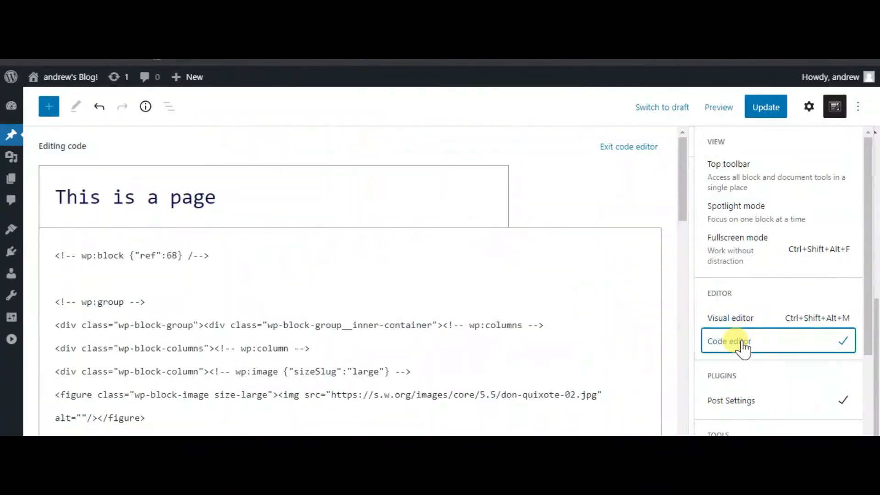
scroll(142, 379, down, 10)
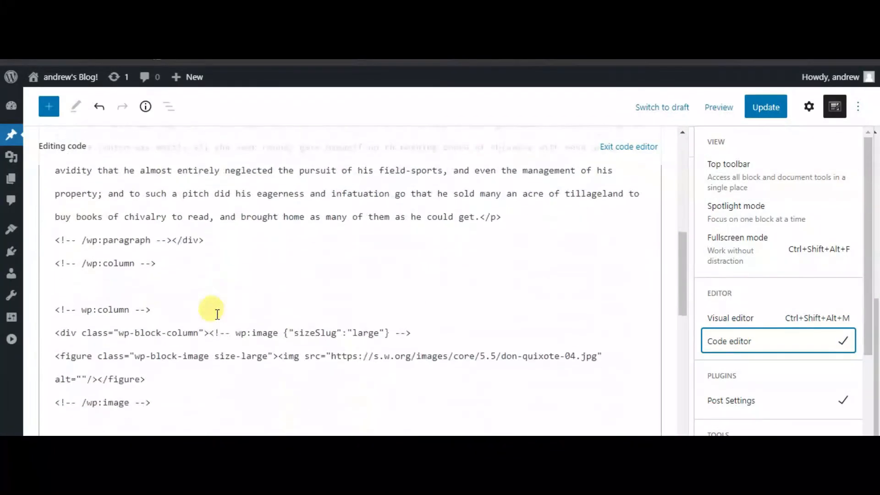
scroll(217, 314, down, 10)
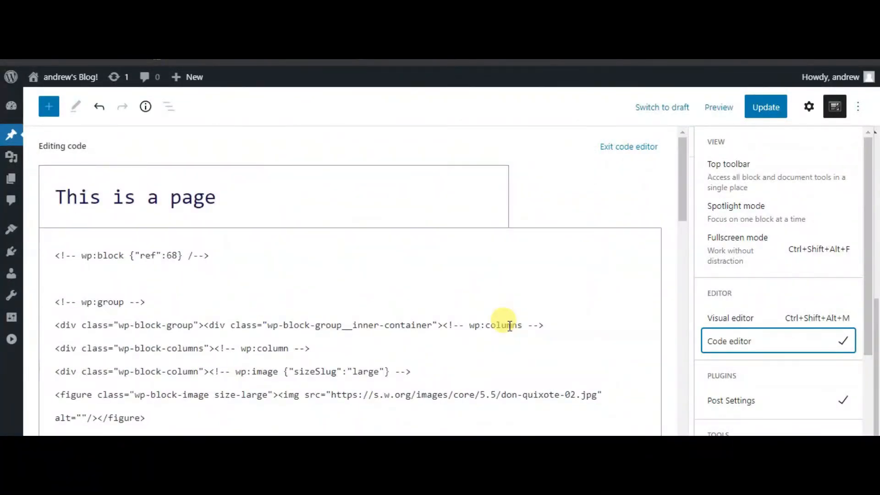
click(774, 323)
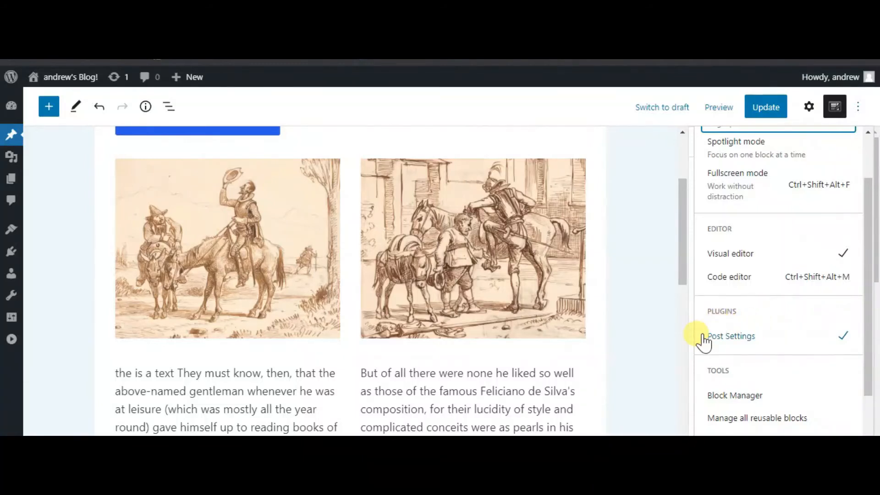
Step: Toggle the Paragraph block off and on again in the Block Manager, and look through the block list
scroll(765, 344, down, 2)
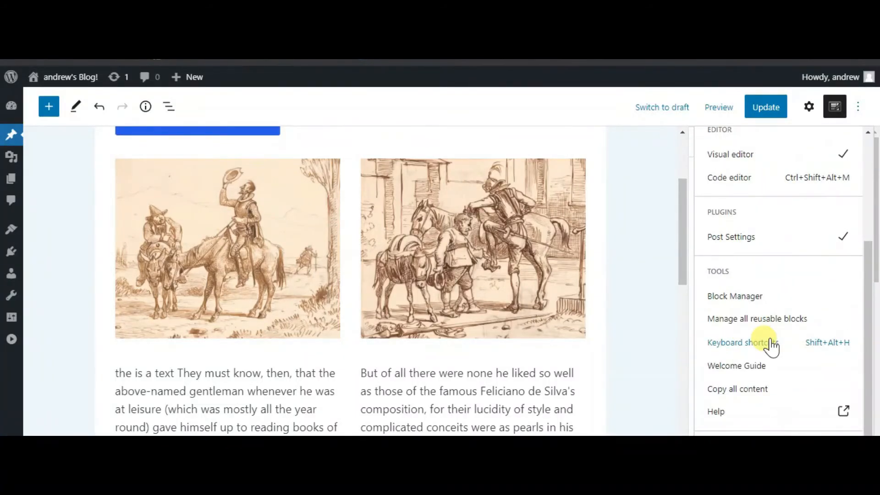
click(782, 302)
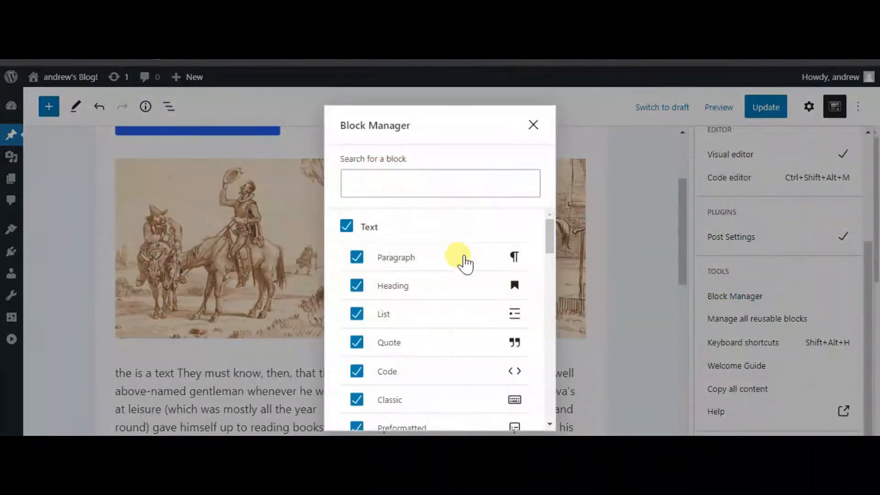
click(356, 257)
click(356, 282)
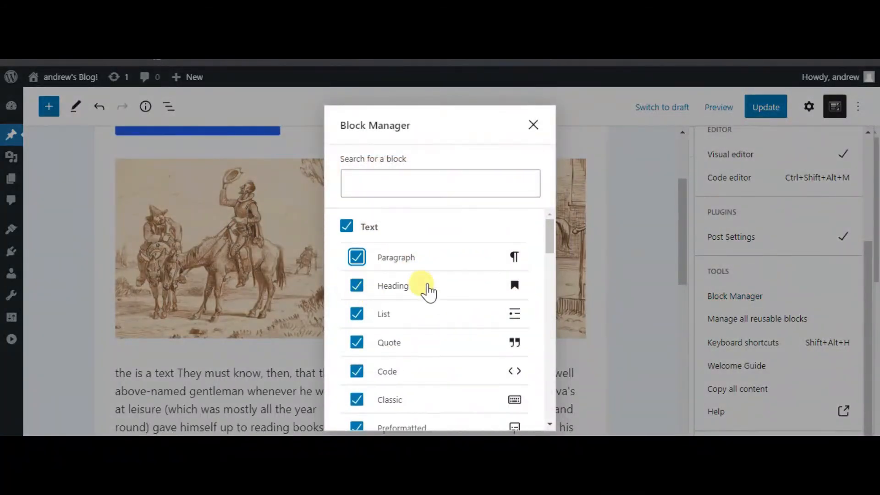
scroll(467, 300, down, 3)
scroll(468, 309, down, 10)
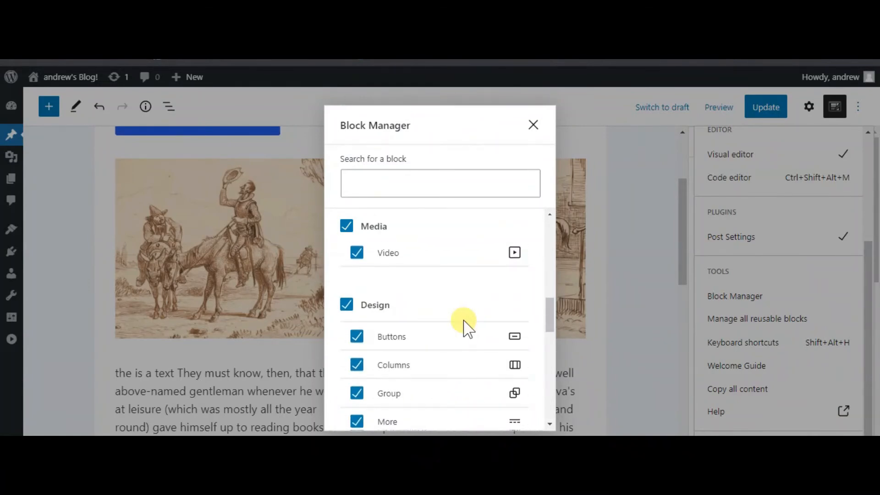
scroll(463, 323, down, 8)
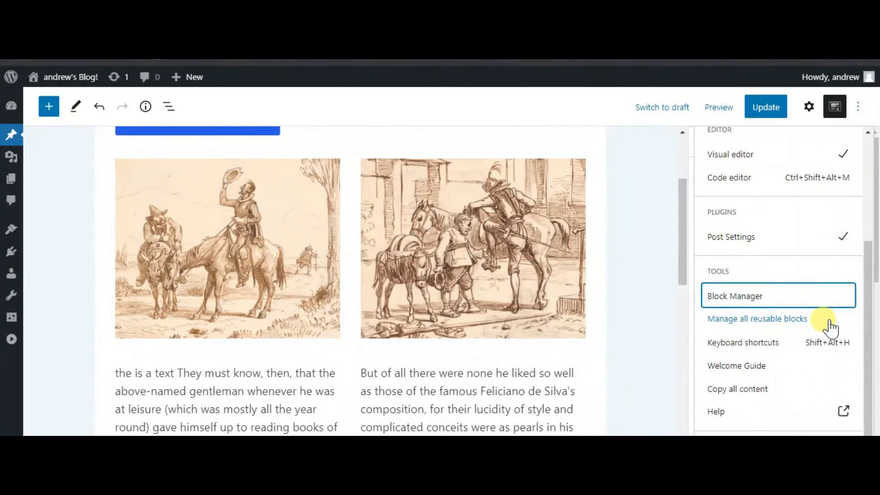
Step: Leave the post without saving to manage all reusable blocks, and select the first Untitled Reusable Block
click(829, 322)
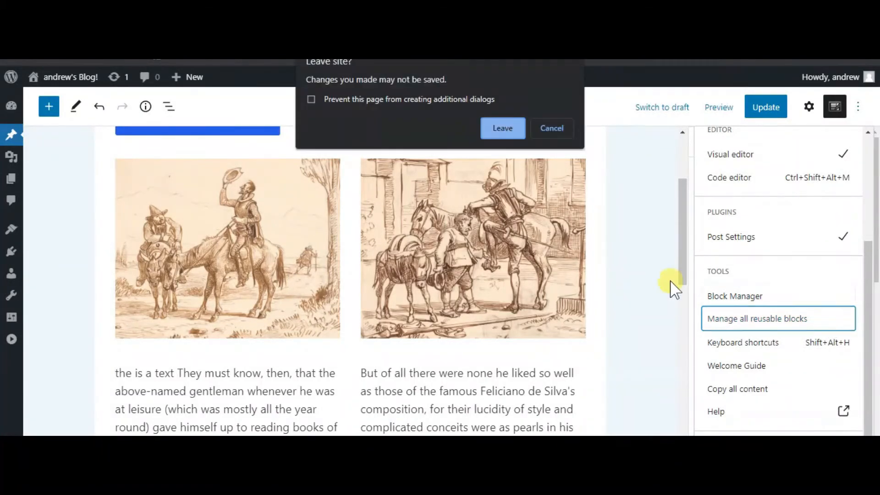
click(499, 129)
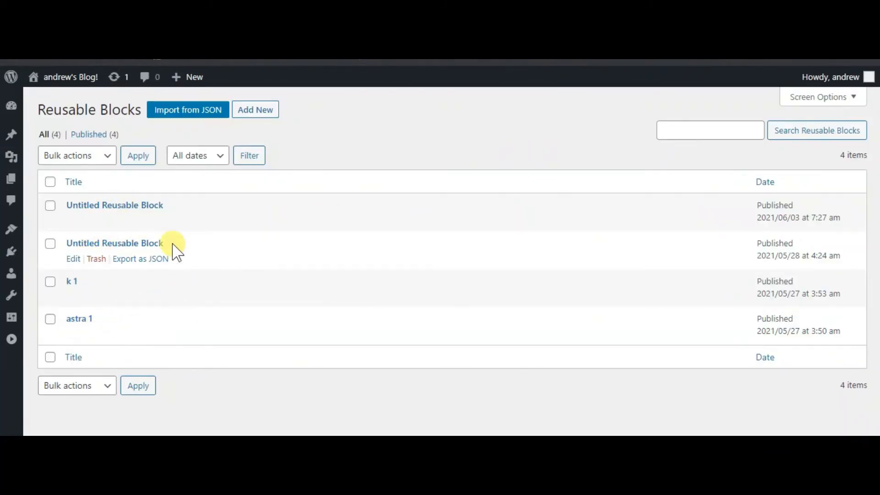
click(51, 206)
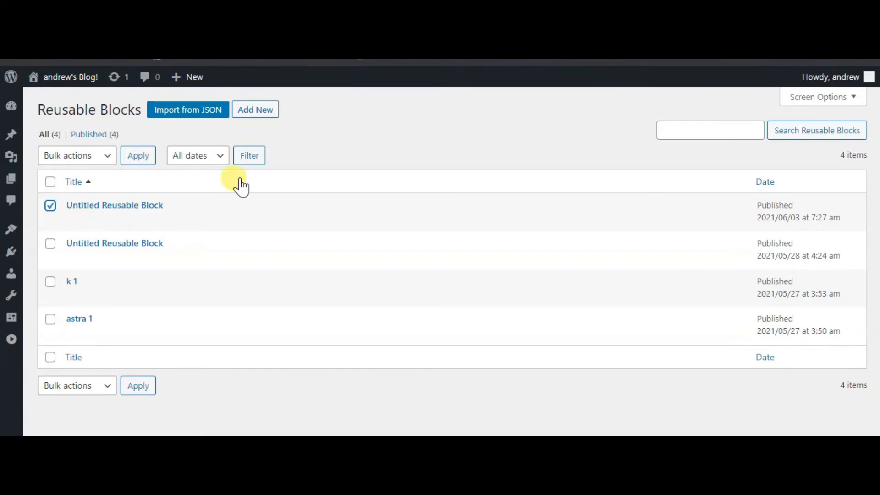
Step: Try the Import from JSON option for the reusable blocks
click(197, 118)
click(173, 115)
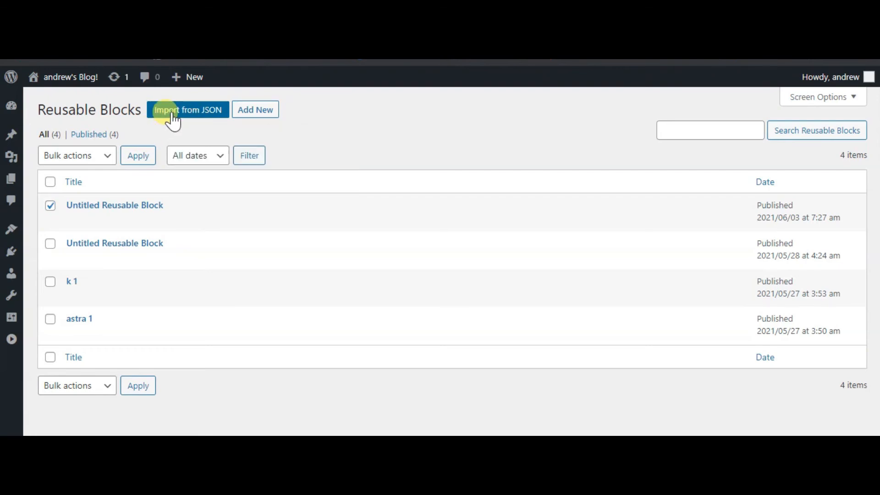
click(176, 117)
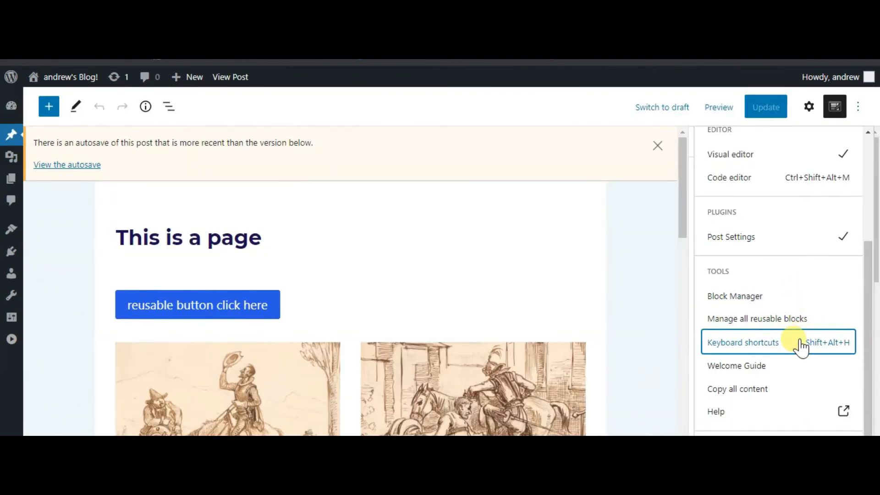
Step: Look through the editor's list of keyboard shortcuts and close it
click(801, 346)
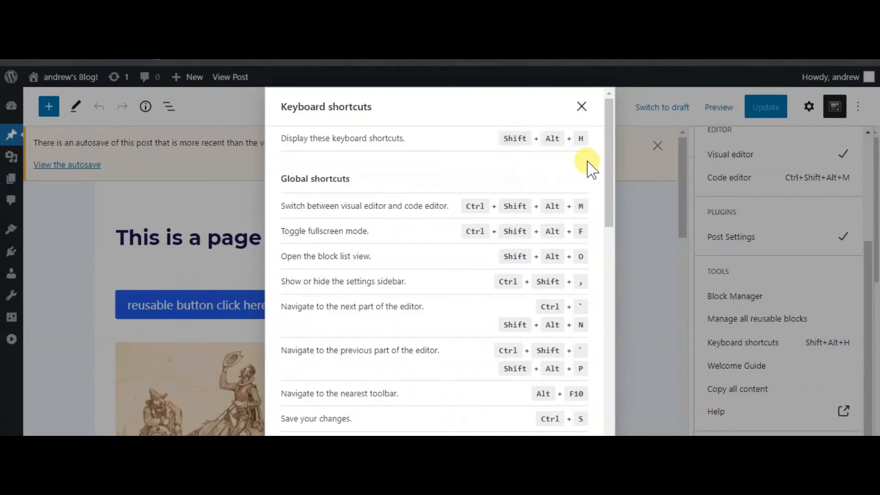
drag(608, 162, 611, 219)
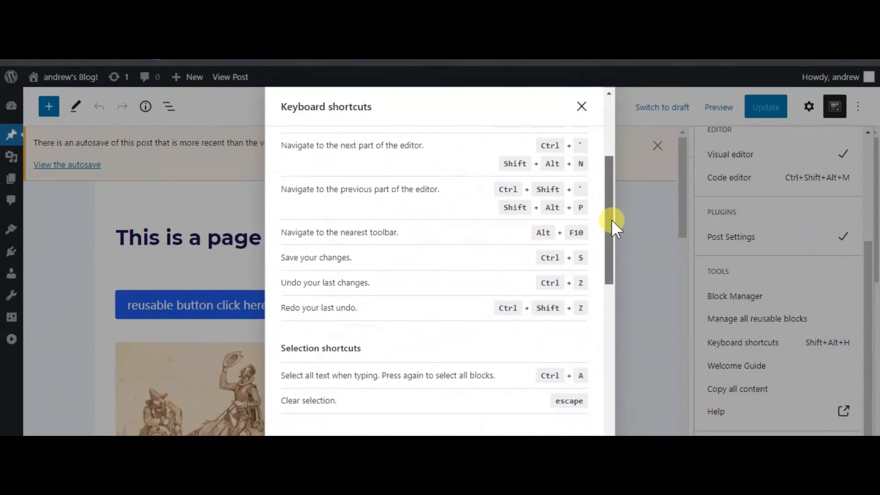
key(Escape)
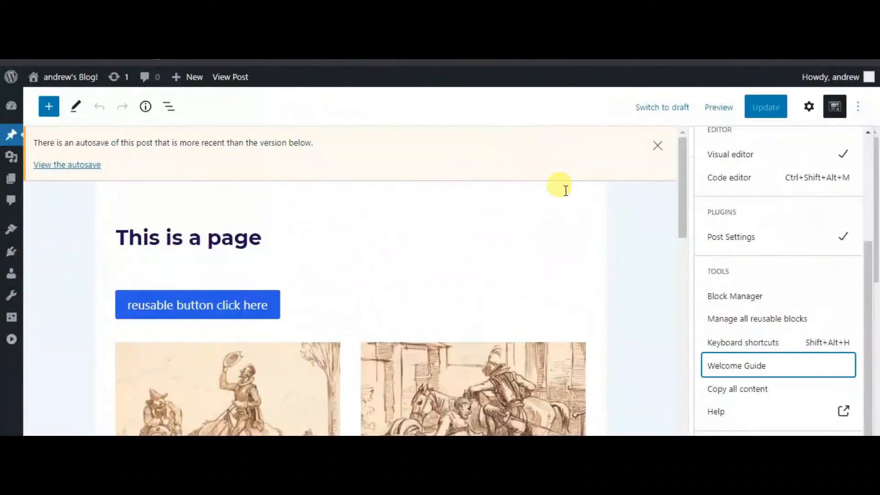
Step: View the first pages of the Welcome Guide and close it
click(796, 369)
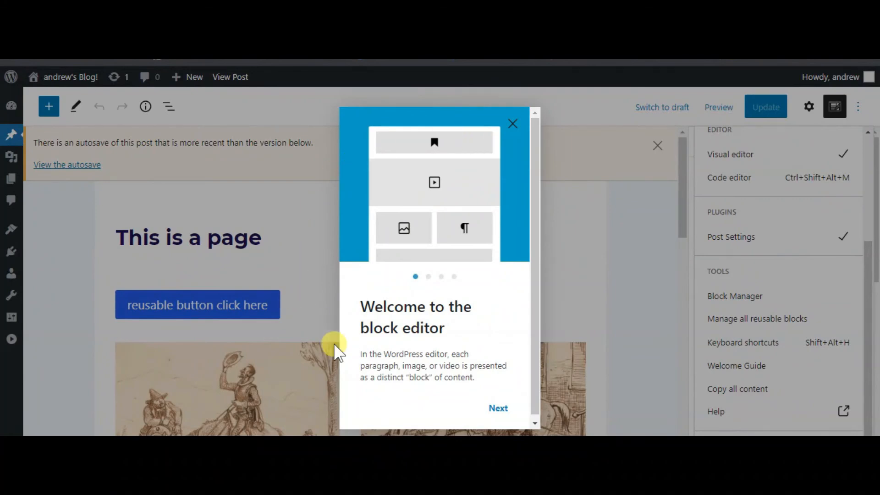
click(498, 408)
click(512, 124)
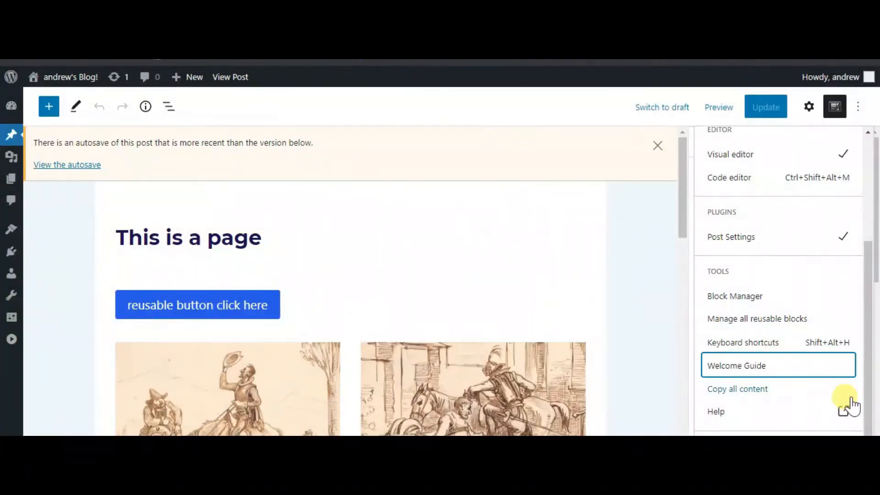
Step: Copy all content of the post "This is a page" and check which blocks it covers
click(786, 394)
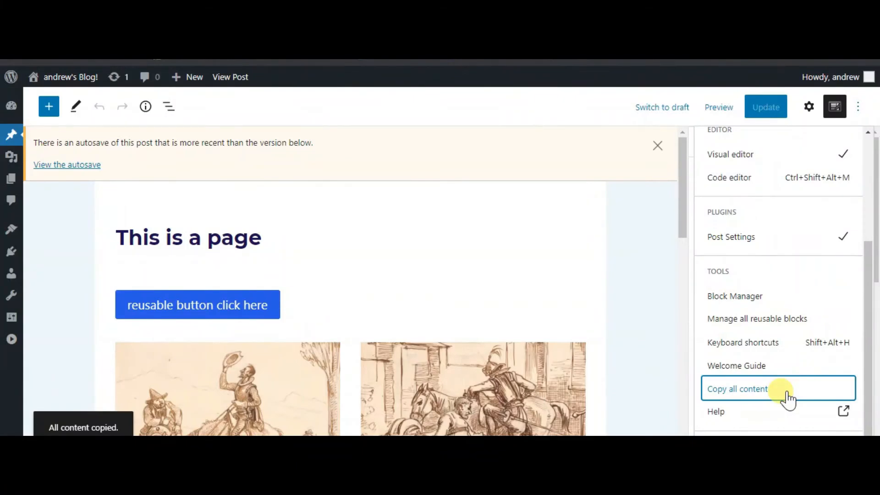
click(788, 395)
scroll(383, 359, down, 15)
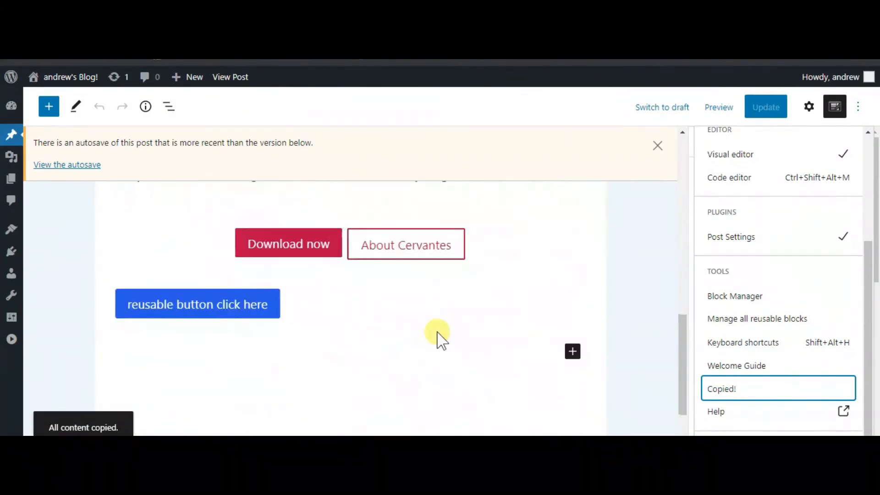
scroll(437, 339, up, 15)
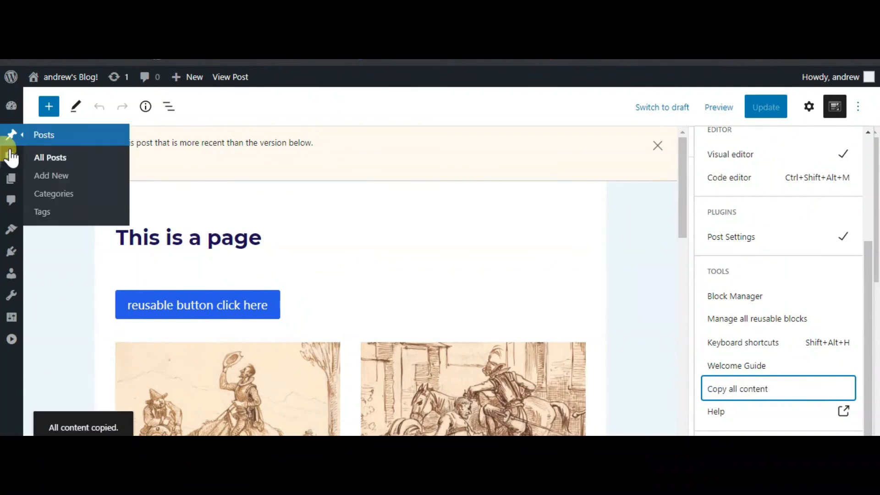
Step: Add a new page titled "page 2" and place the cursor in its empty first block
mouse_move(12, 142)
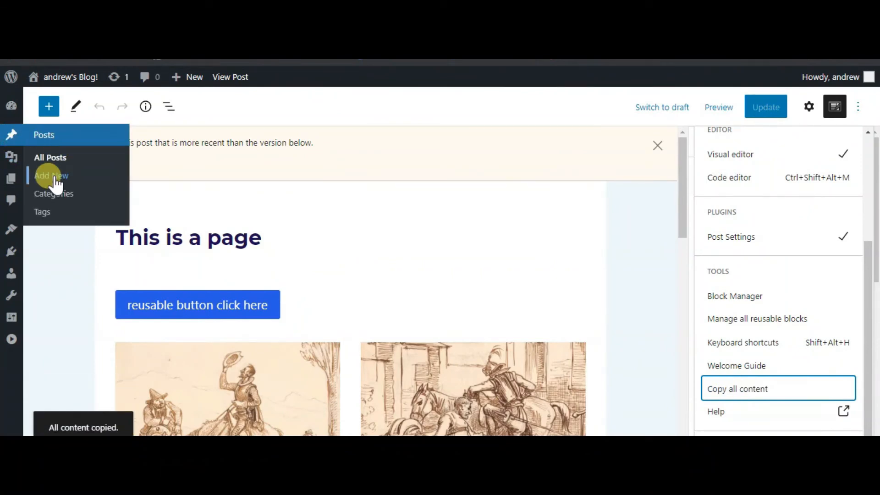
mouse_move(16, 185)
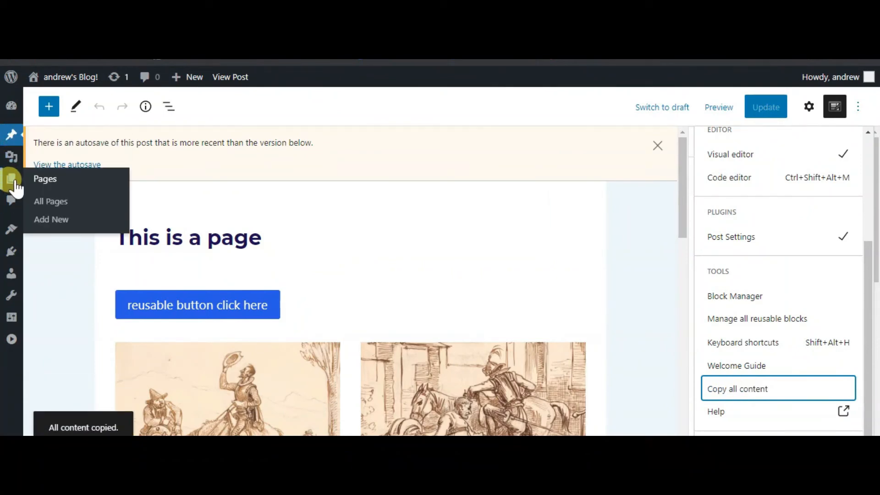
click(51, 220)
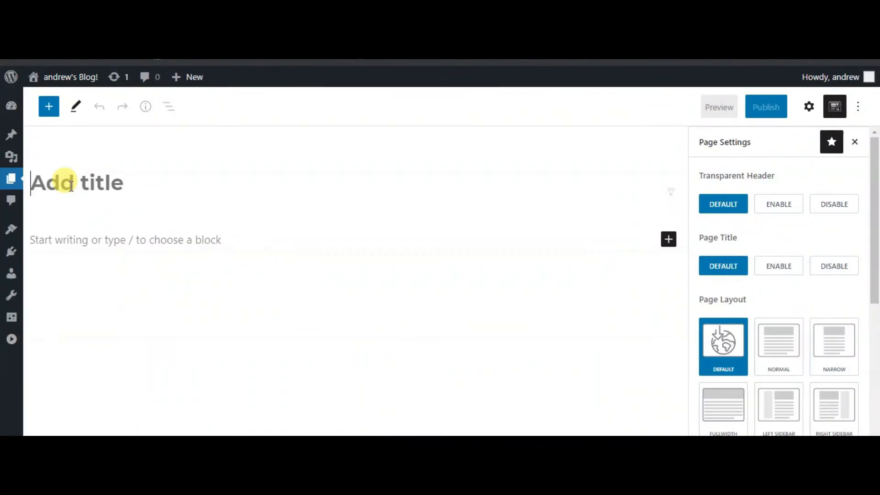
text(page 2)
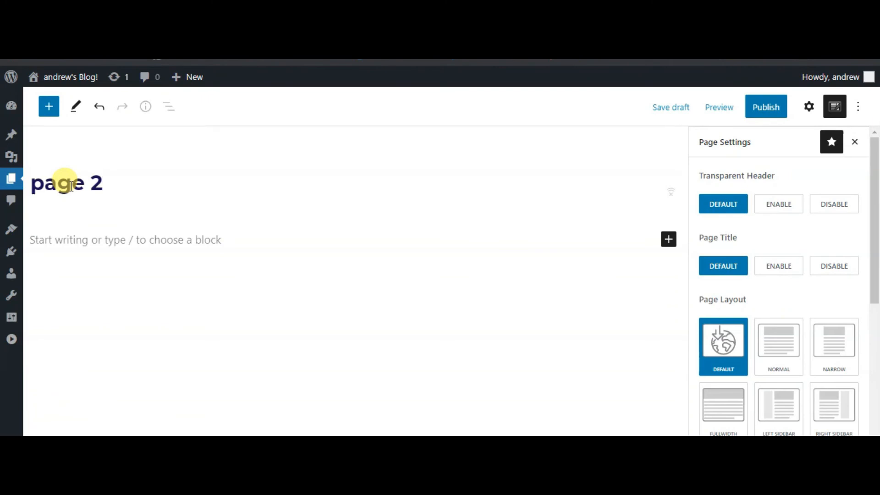
click(87, 240)
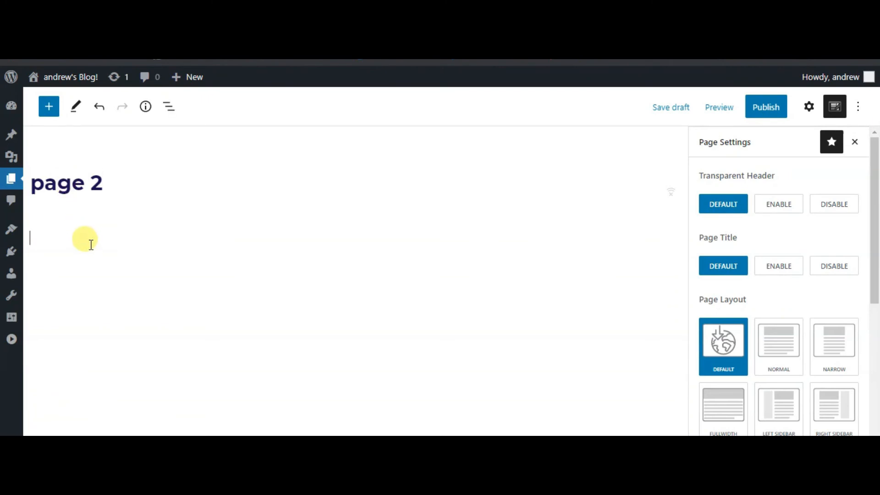
Step: Paste the copied post content into the empty block of "page 2" and look over the pasted blocks
right_click(79, 235)
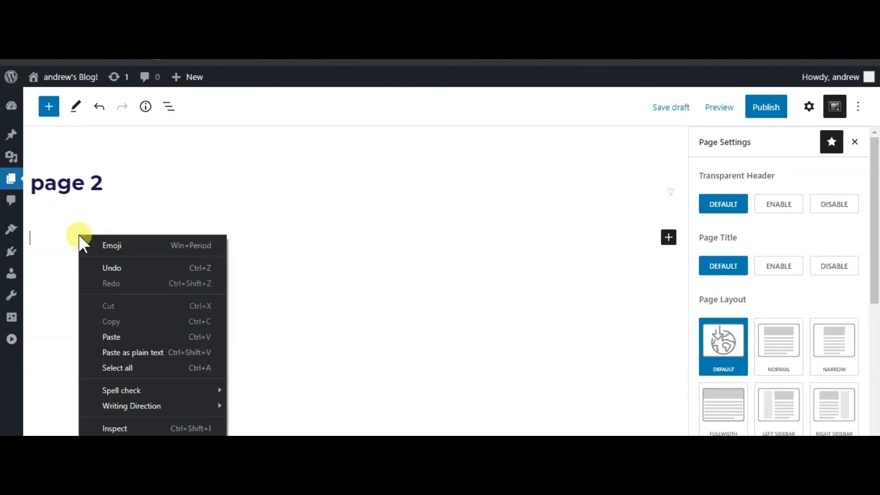
click(111, 337)
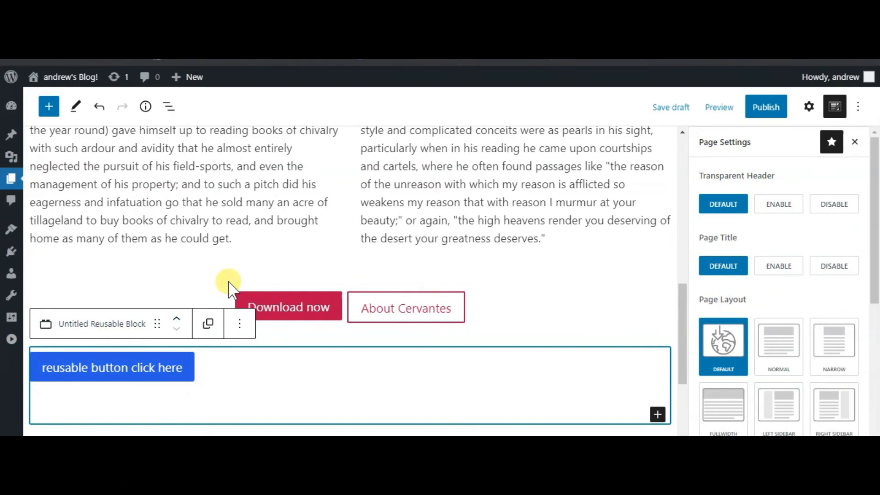
scroll(230, 284, up, 10)
scroll(142, 262, down, 10)
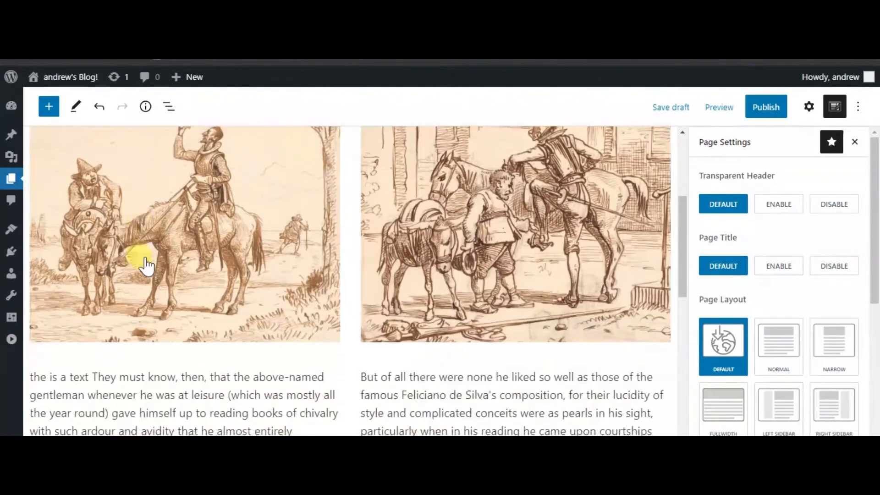
scroll(161, 265, up, 10)
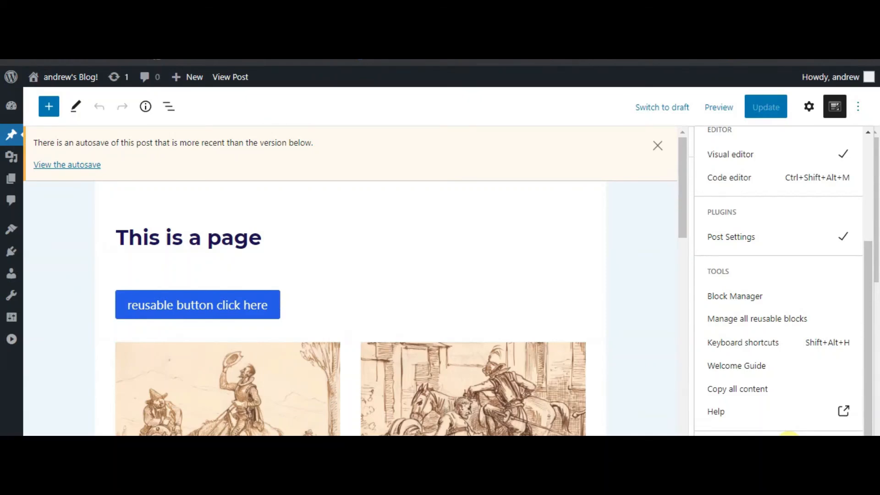
Step: Turn off "Include pre-publish checklist" in the general preferences of the post "This is a page" and close the preferences
click(788, 434)
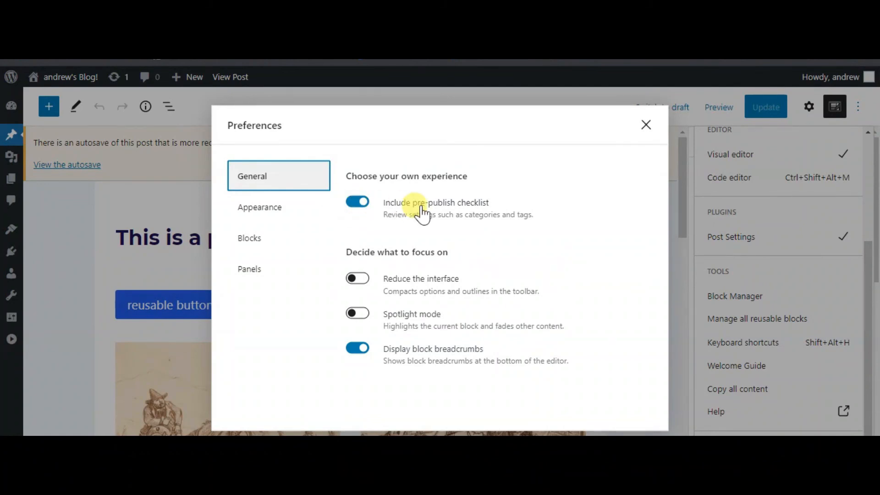
click(357, 202)
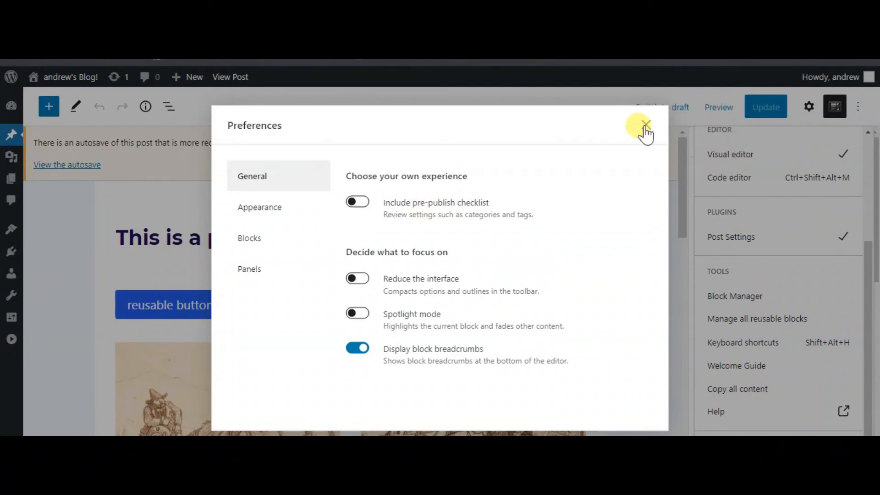
click(646, 124)
click(766, 107)
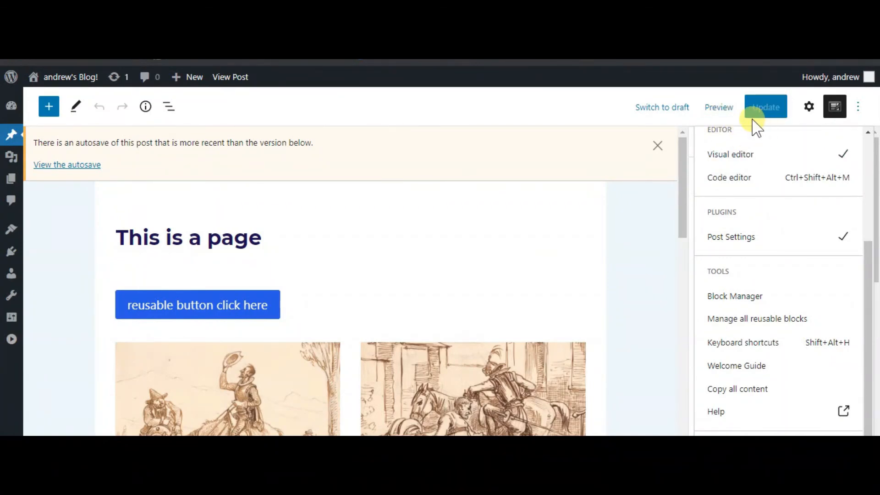
Step: Turn on "Display button labels" in the appearance preferences, and close both the preferences and the post settings sidebar
scroll(840, 167, up, 3)
scroll(801, 359, down, 3)
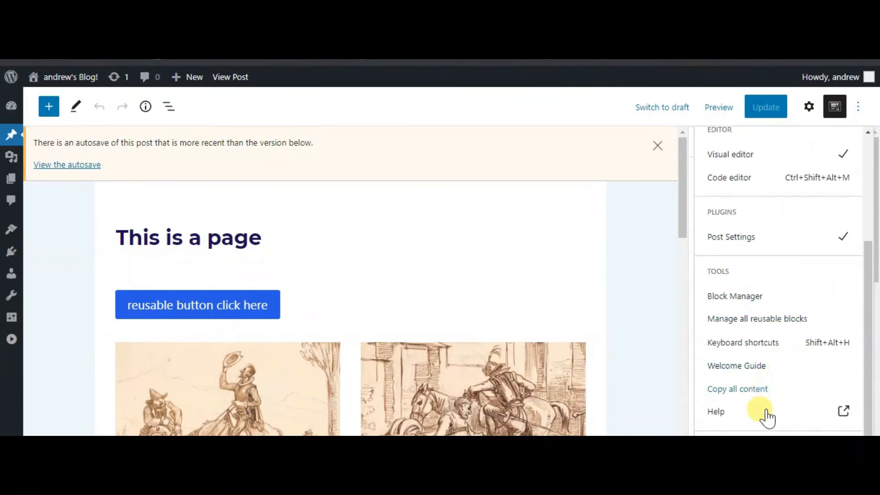
click(728, 433)
click(297, 213)
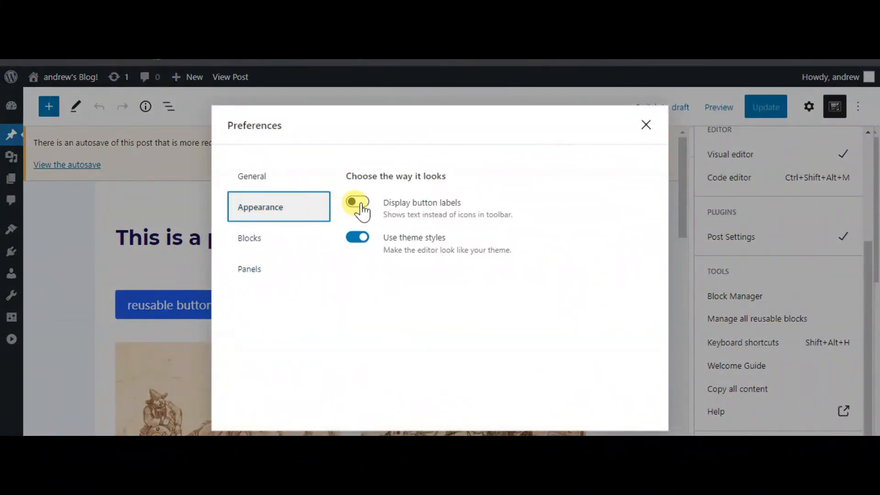
click(358, 202)
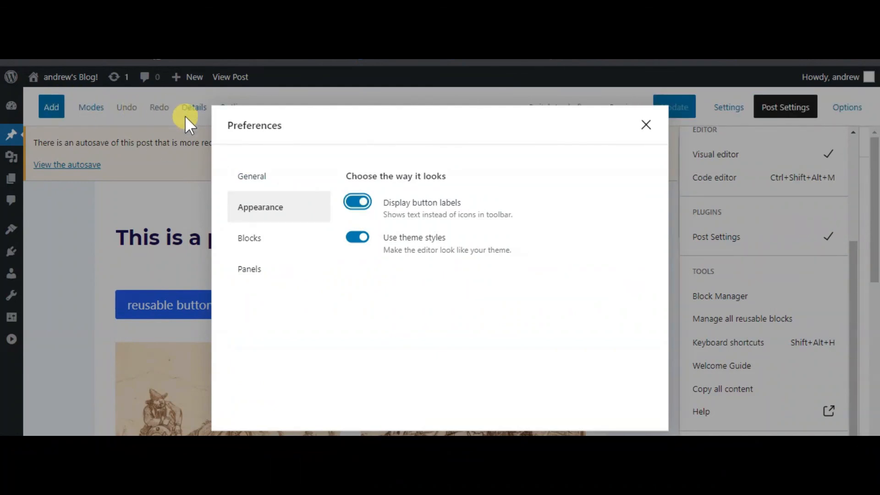
click(645, 126)
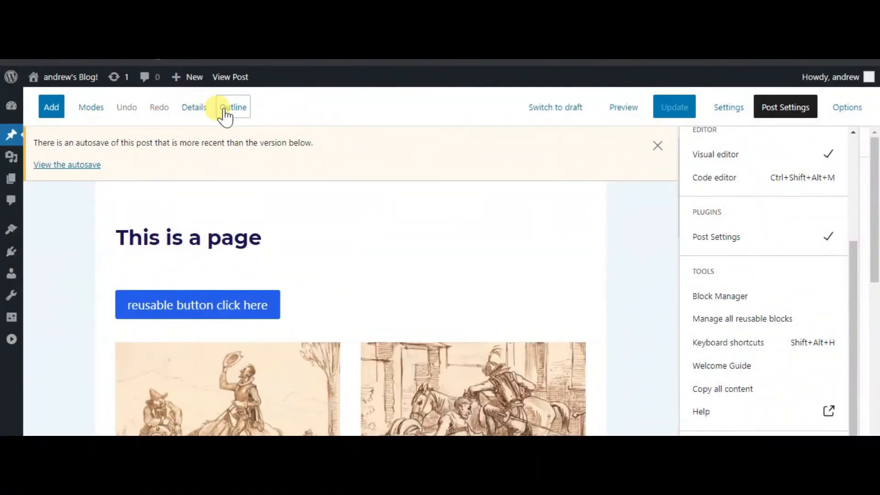
click(860, 145)
Step: Turn "Display button labels" back off in the appearance preferences so the toolbar uses icons
click(853, 111)
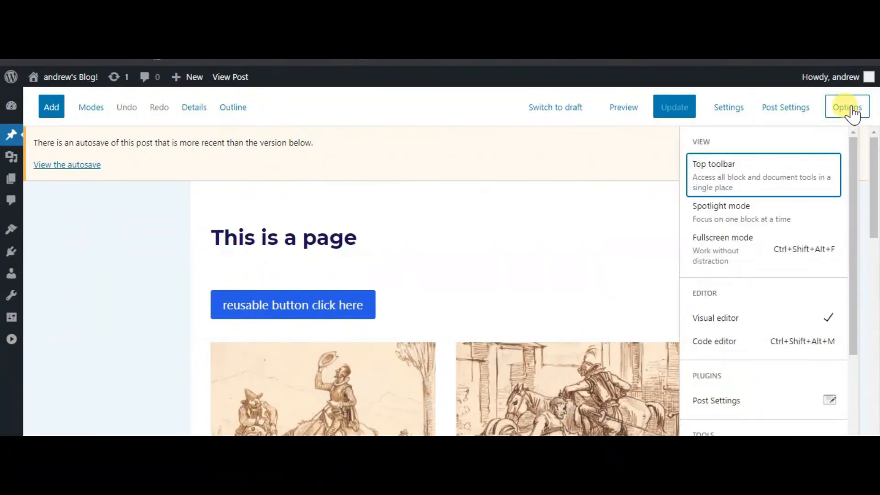
scroll(779, 349, down, 4)
click(723, 430)
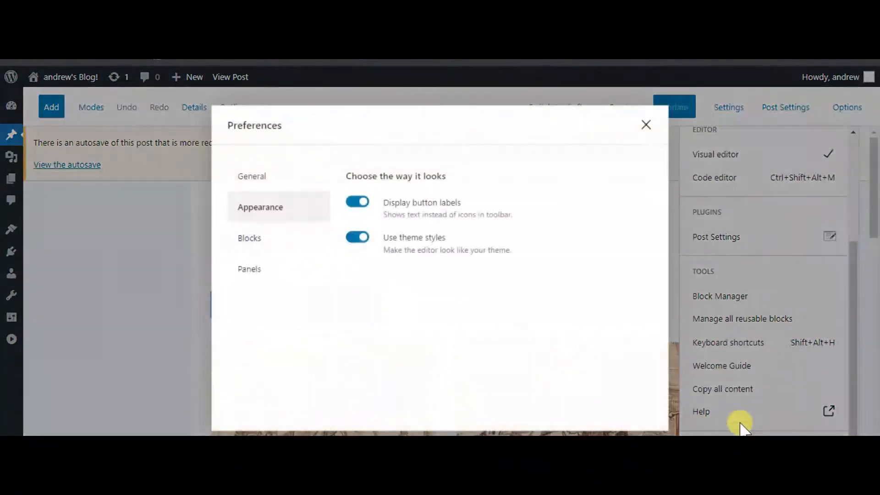
click(359, 206)
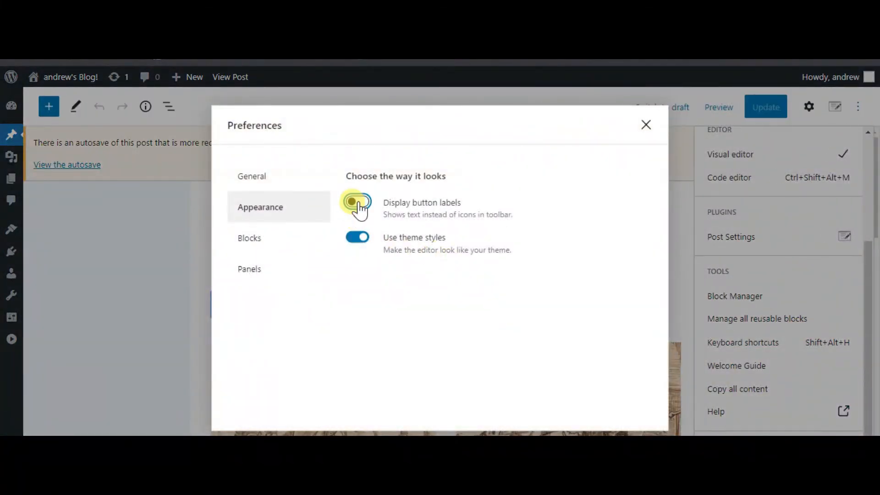
Step: Look through the block interaction preferences and the options for which document panels are displayed
click(276, 247)
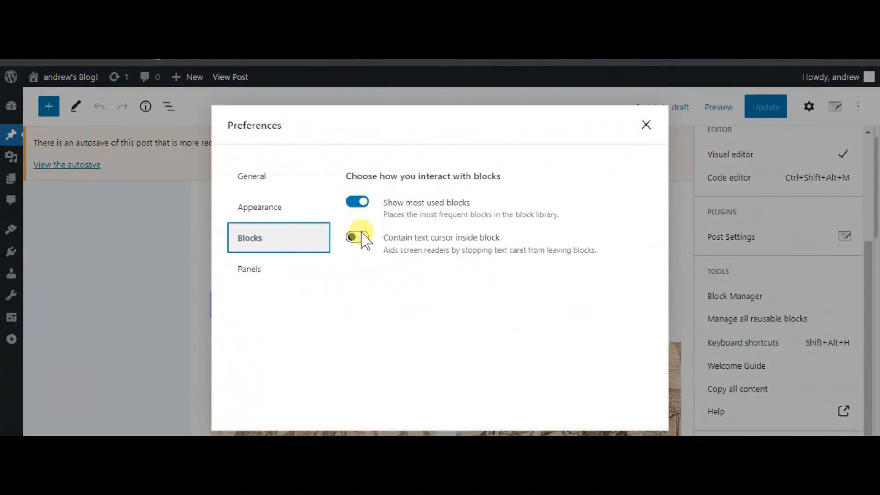
click(252, 275)
scroll(403, 329, down, 1)
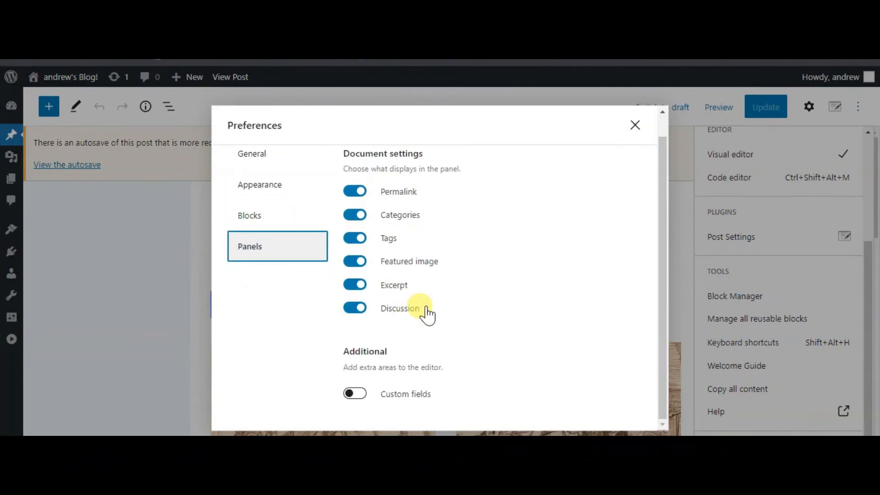